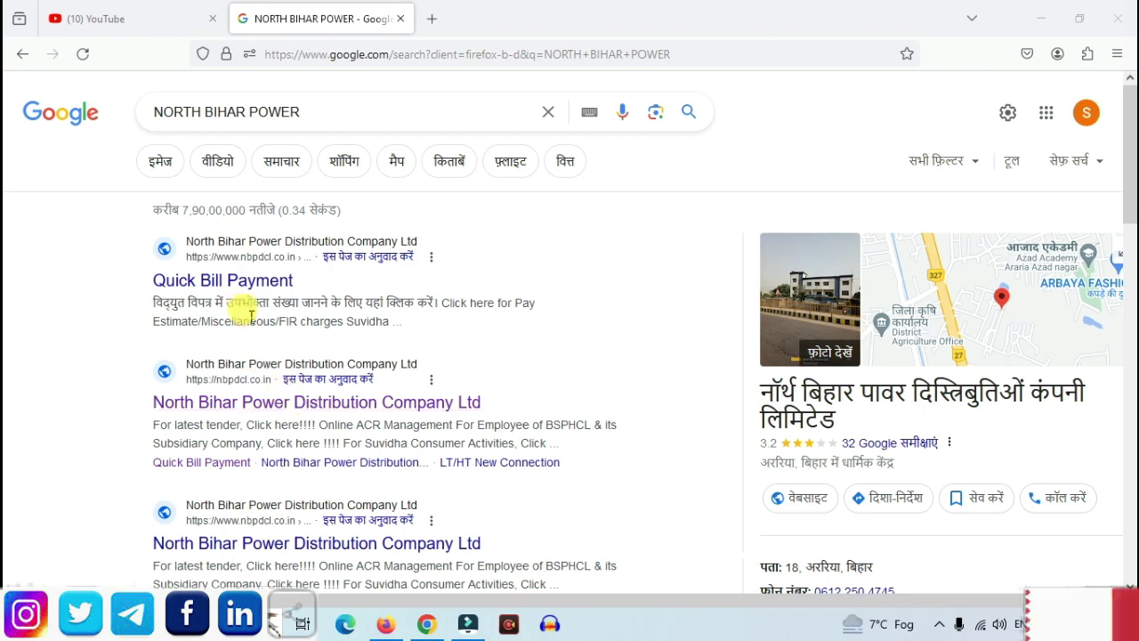
Open the nbpdcl.co.in 'Quick Bill Payment' result from the Google Search results
click(242, 285)
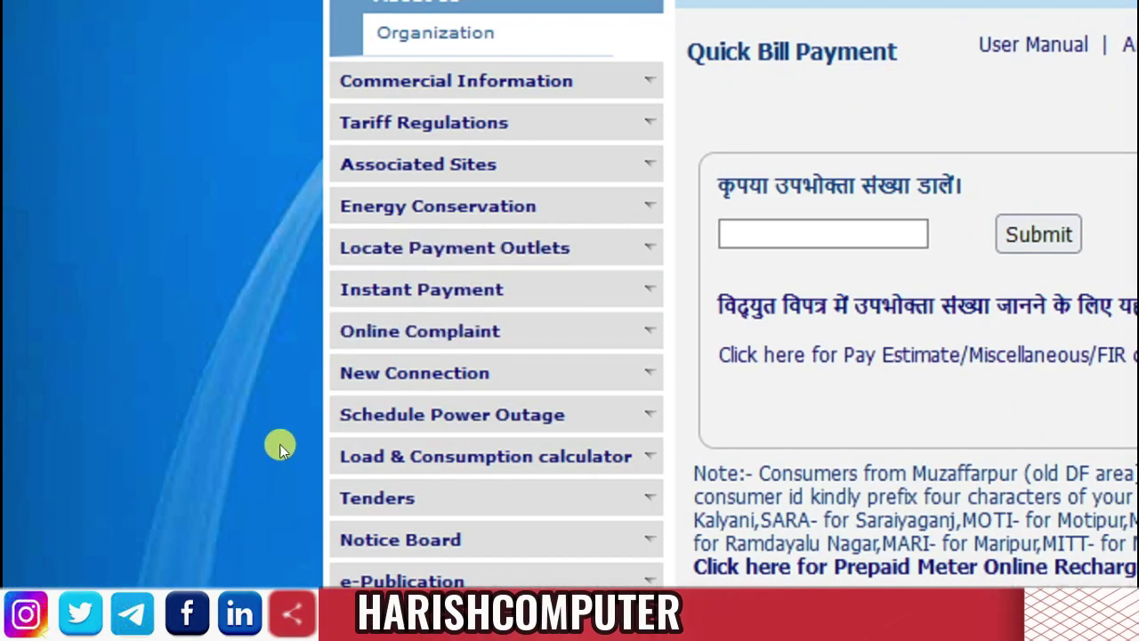
Request a New Service Connection OTP with the applicant's mobile number and district KATIHAR
click(432, 364)
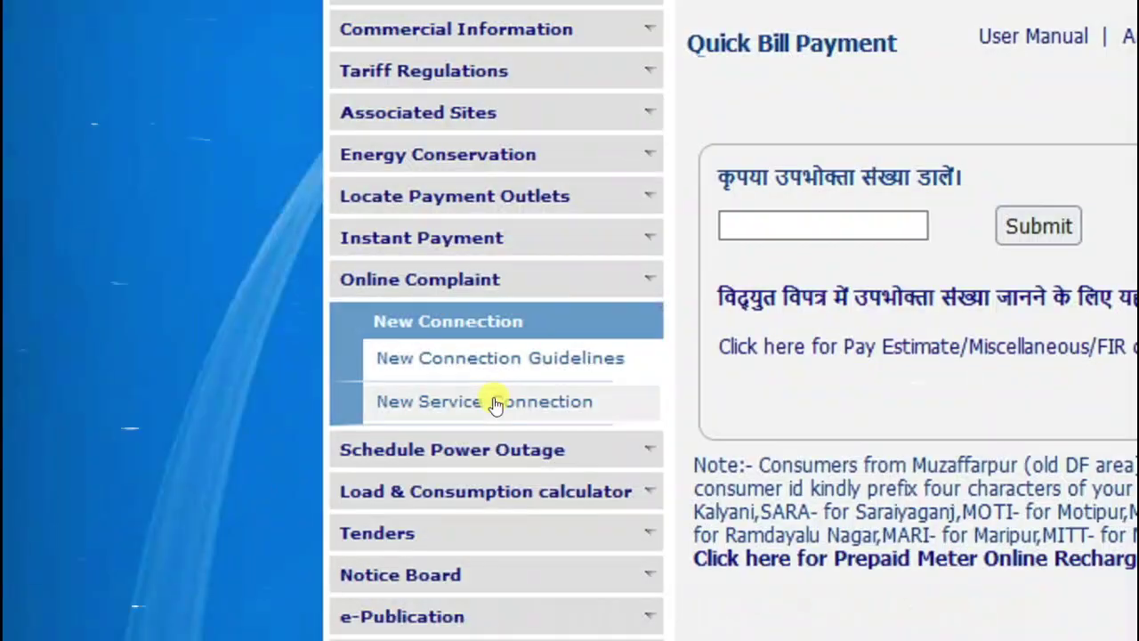
click(492, 401)
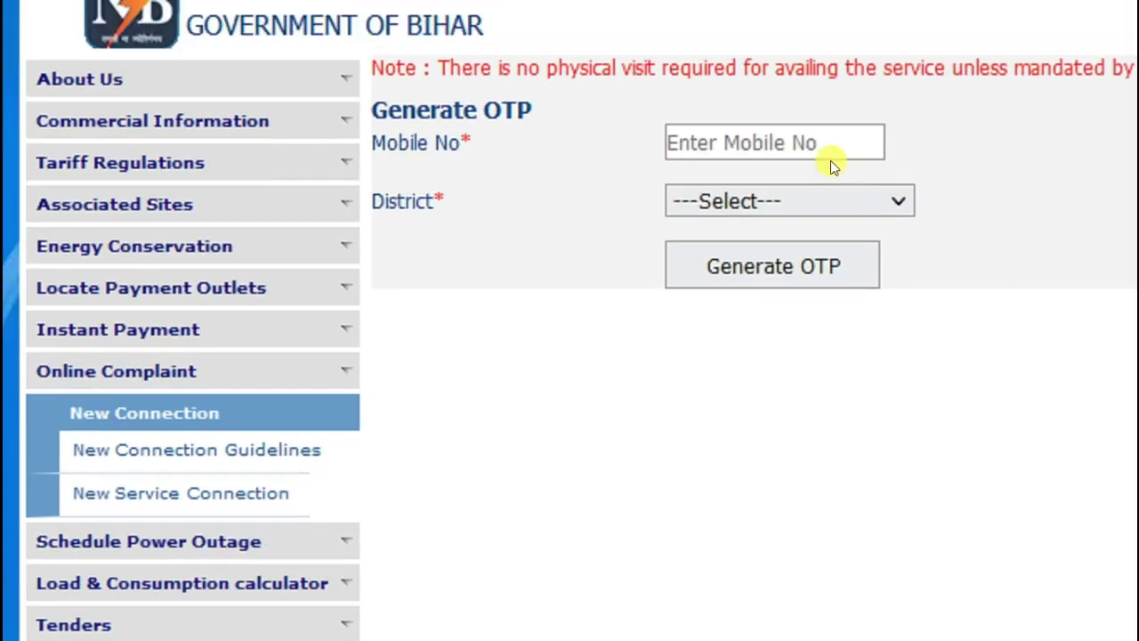
click(827, 151)
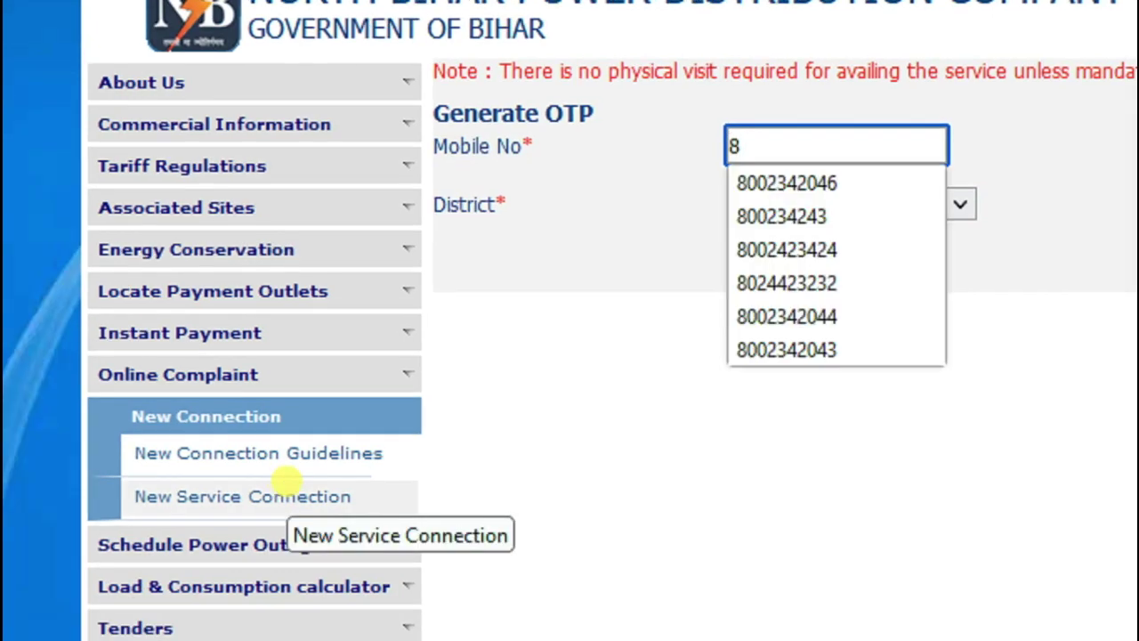
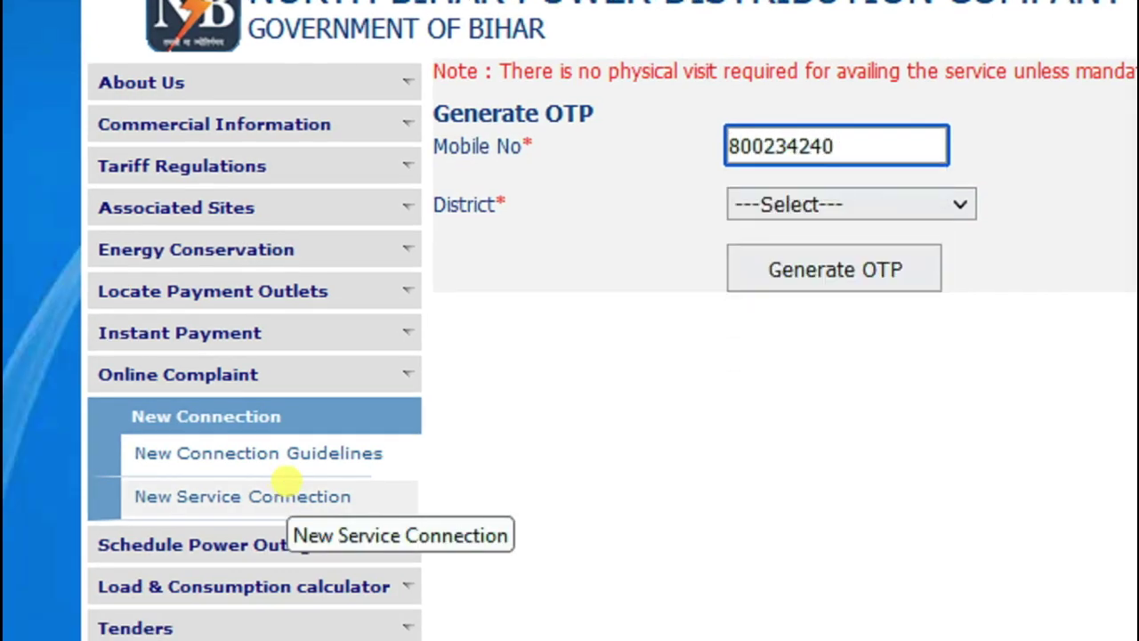
click(801, 205)
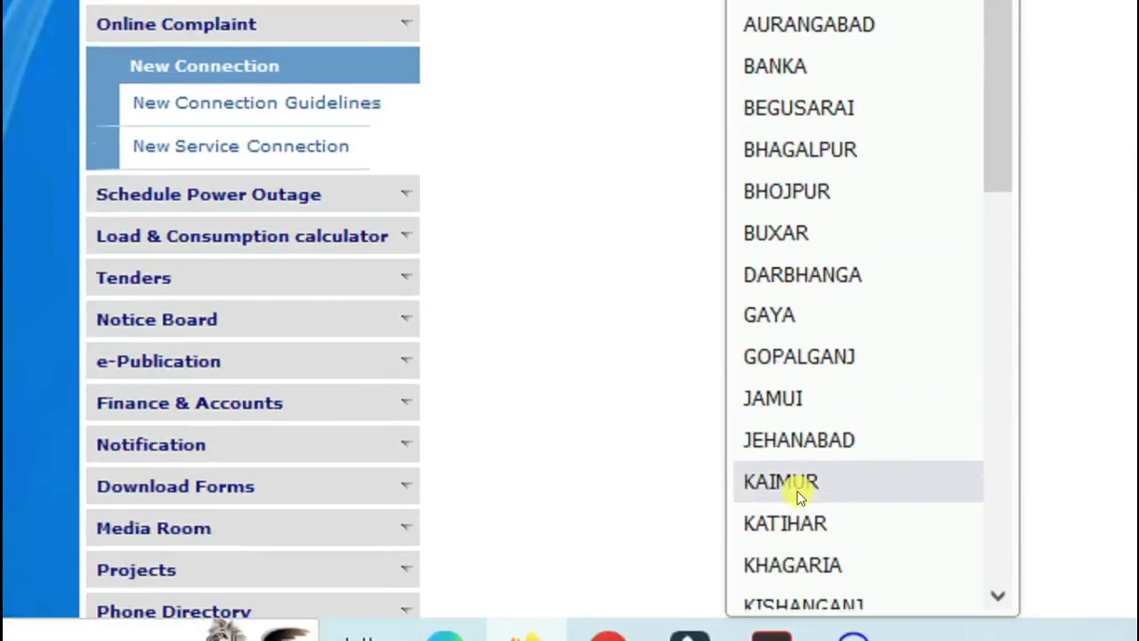
click(794, 522)
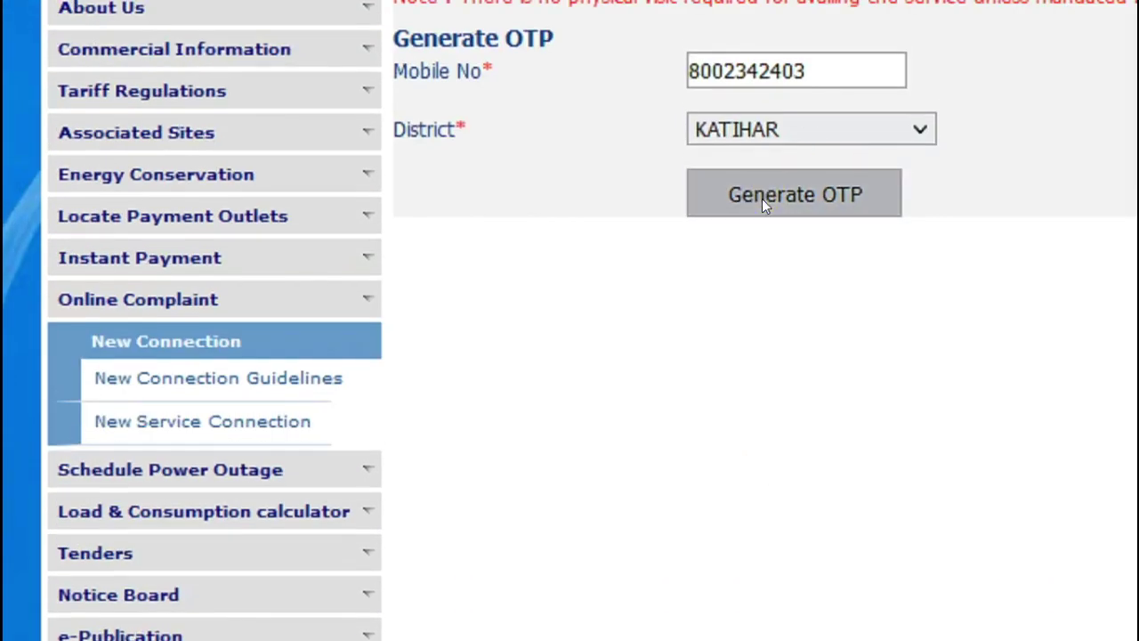
click(762, 199)
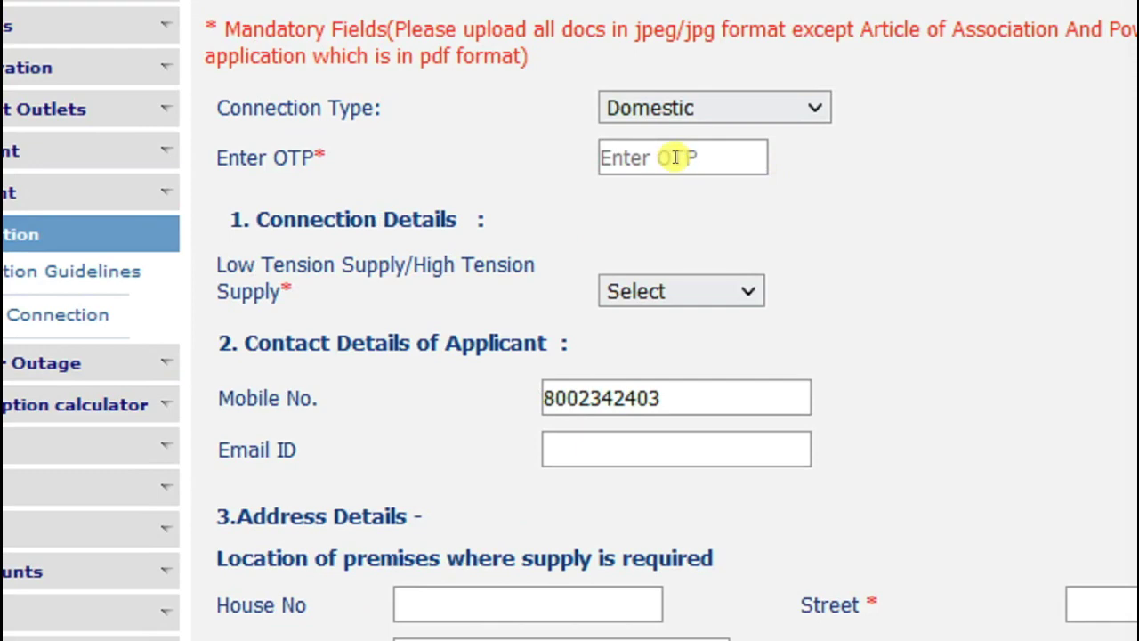
Focus the Enter OTP field, then show the Connection Type options from Domestic to Public Water Works
click(674, 157)
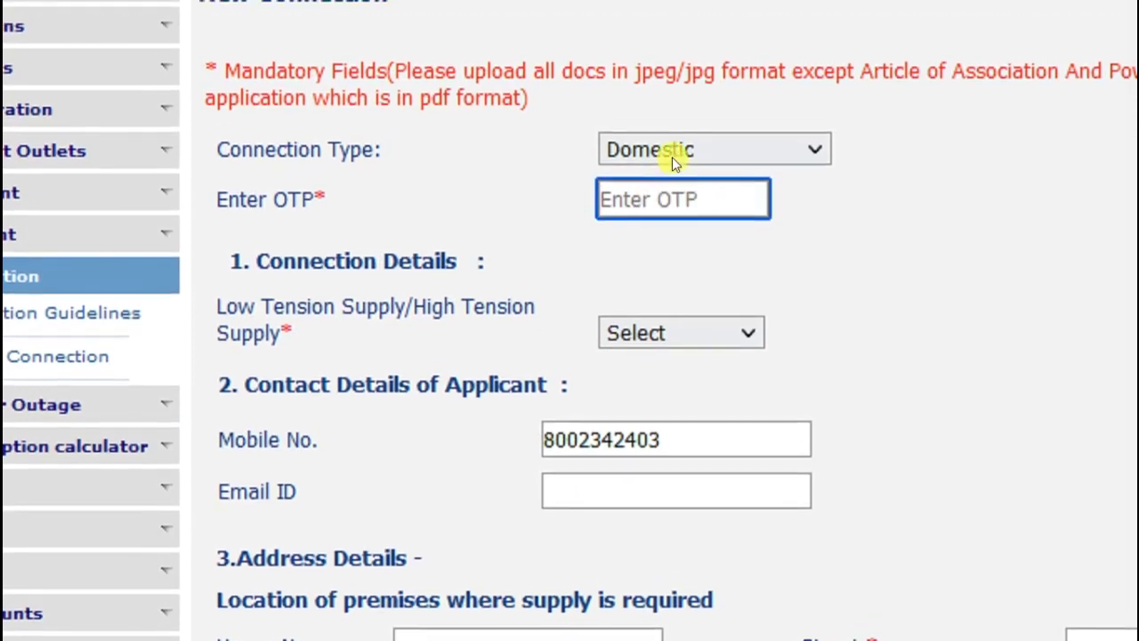
click(625, 169)
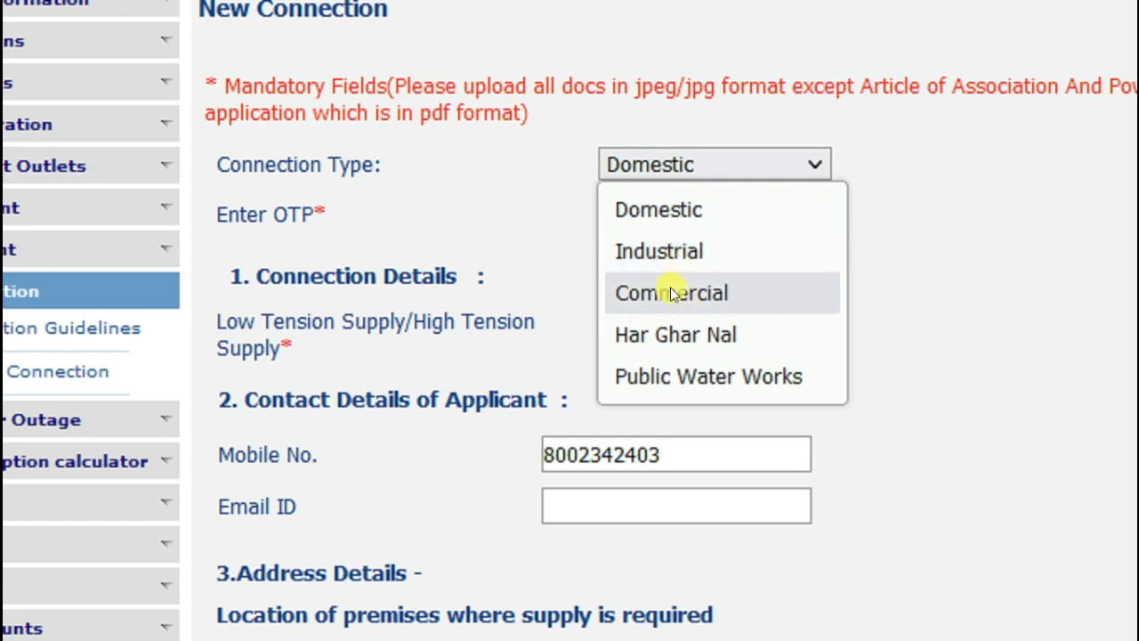
Set the connection type to Industrial with LT supply
click(664, 252)
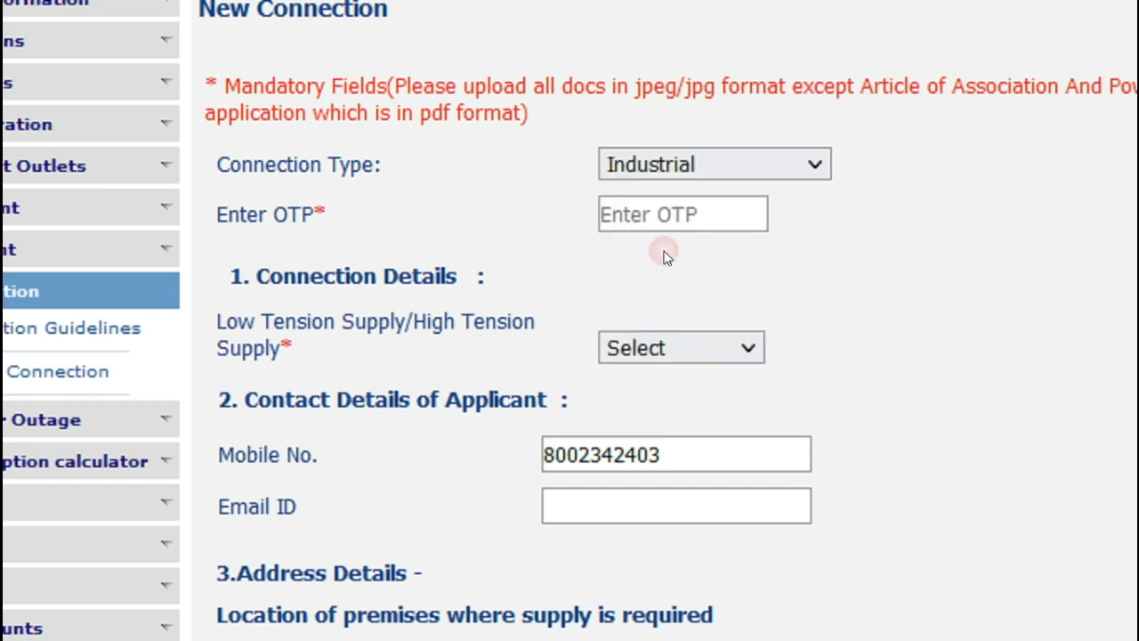
click(652, 317)
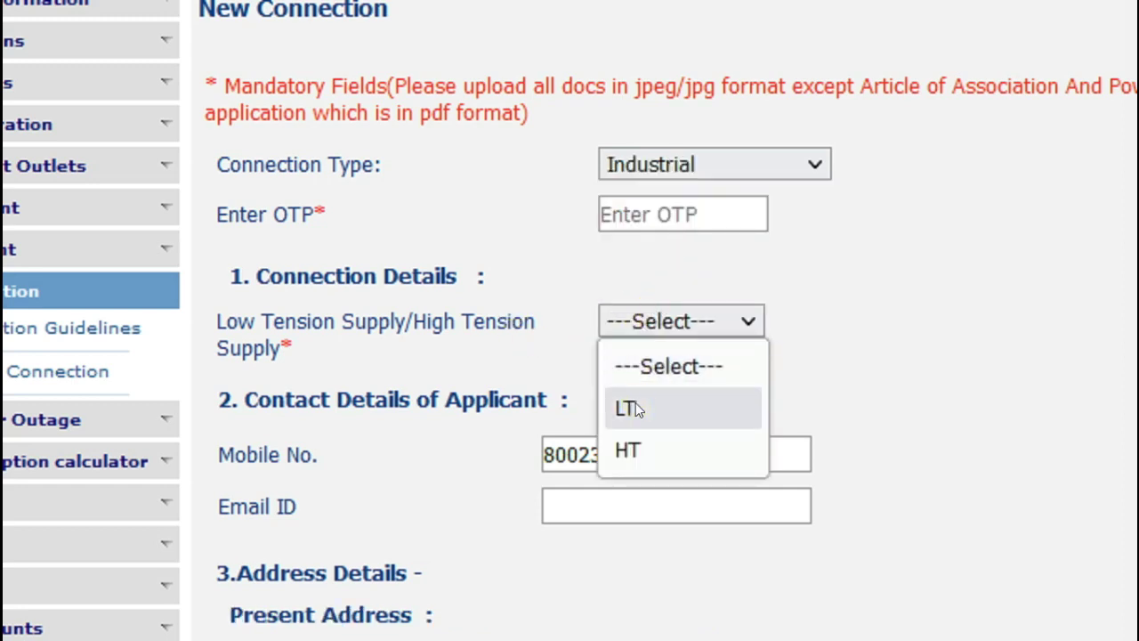
click(635, 404)
click(636, 329)
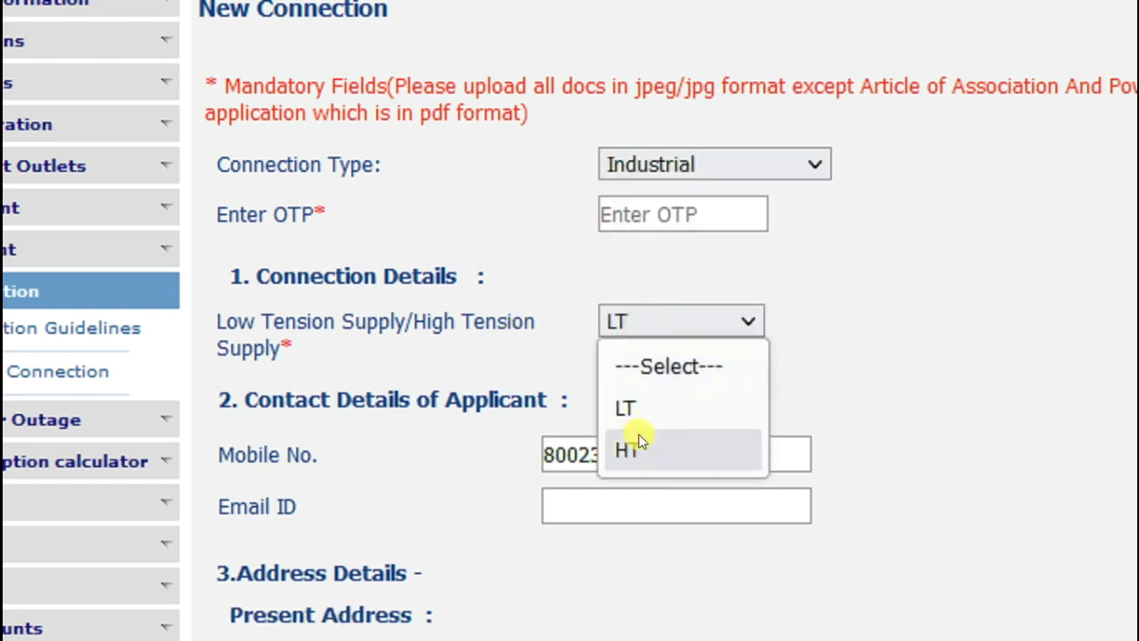
click(638, 417)
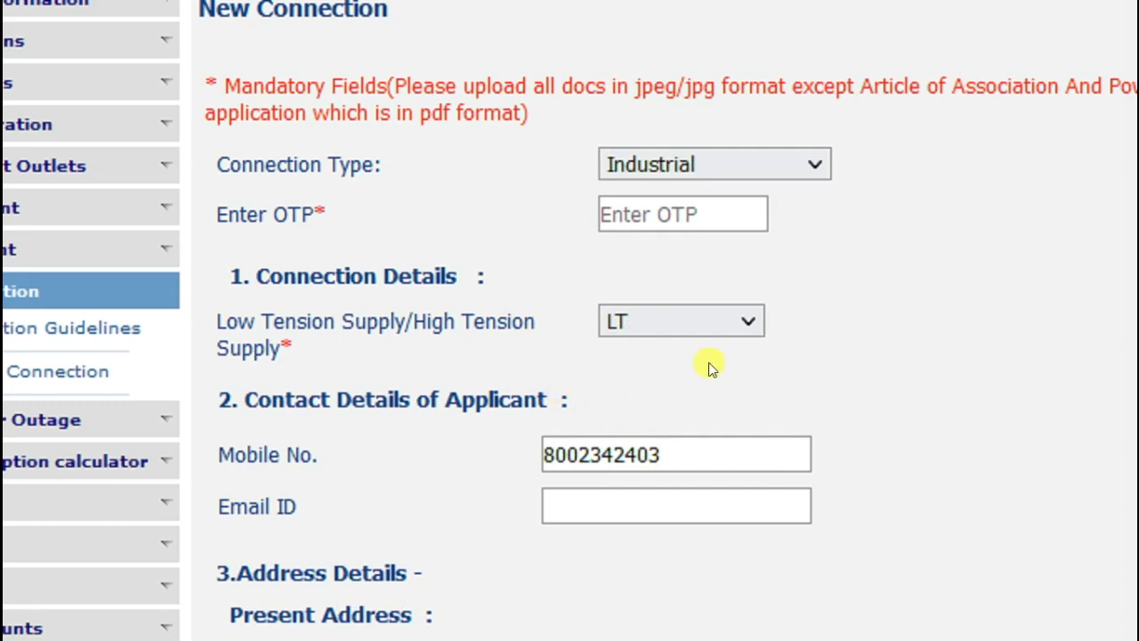
Move through the empty present and permanent address fields to the supply premises House No field
scroll(685, 356, down, 5)
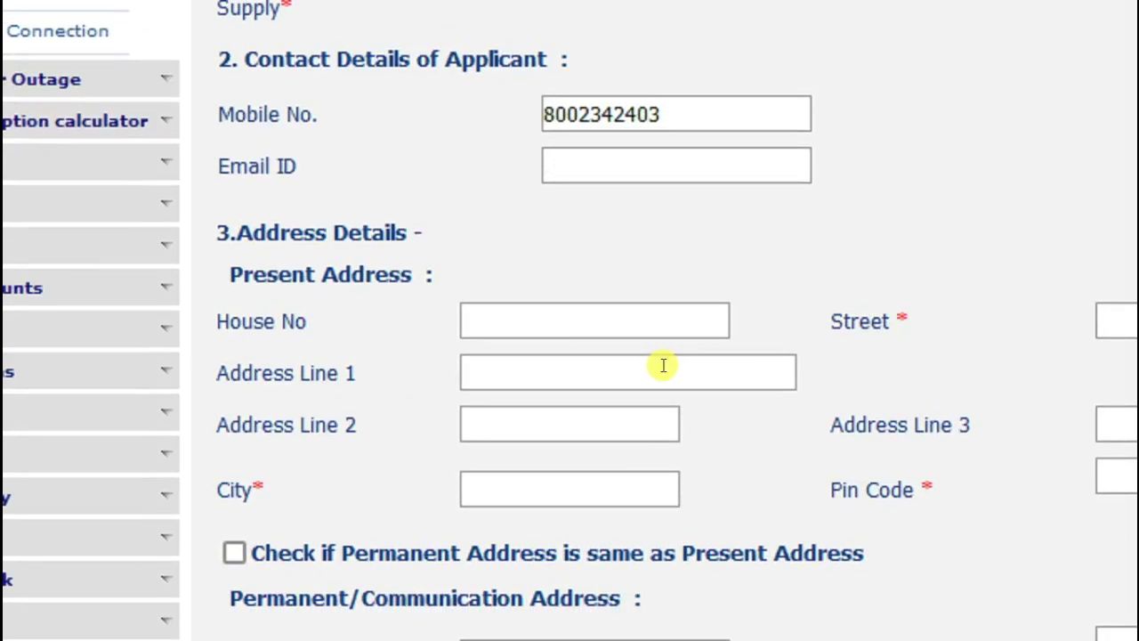
drag(313, 232, 430, 237)
drag(337, 275, 418, 275)
click(495, 303)
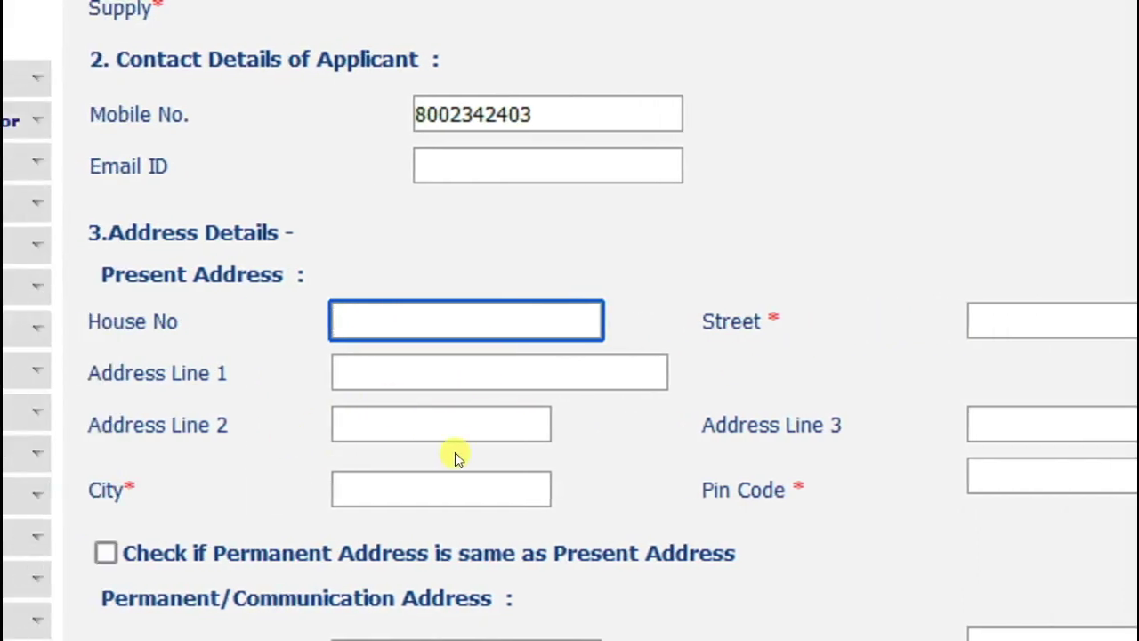
scroll(781, 470, right, 2)
scroll(782, 475, down, 2)
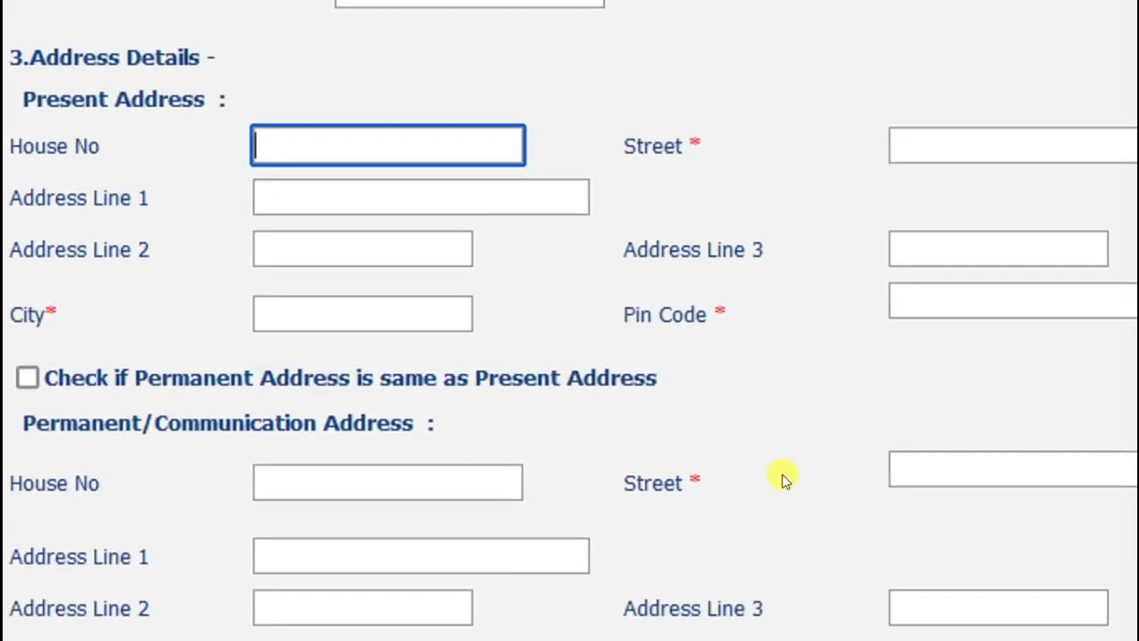
click(330, 458)
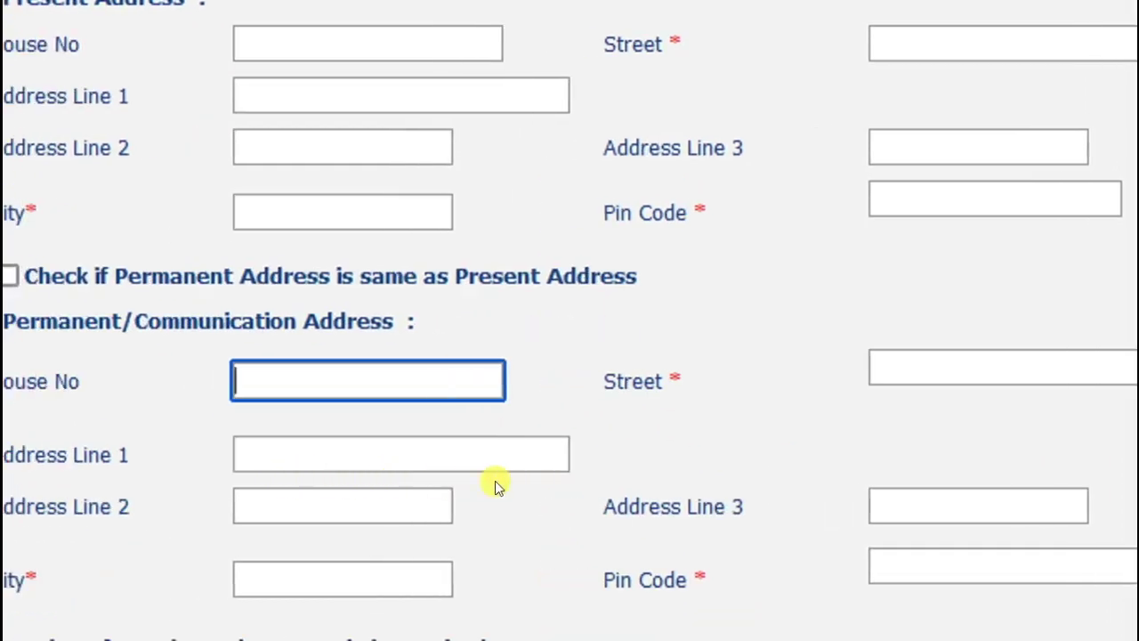
scroll(494, 481, down, 2)
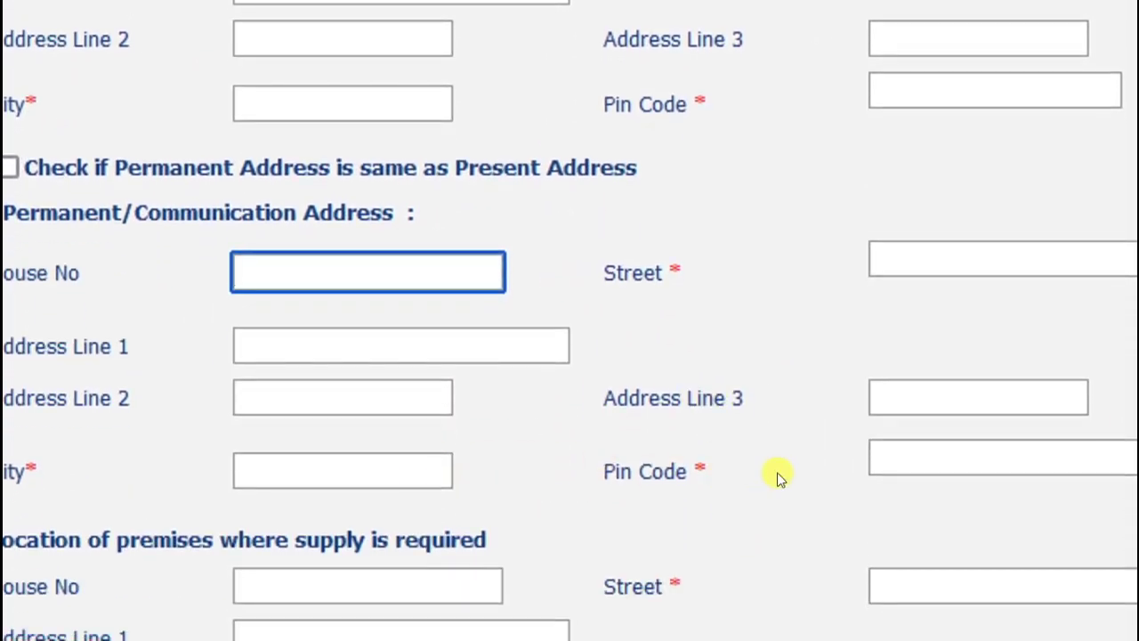
scroll(839, 458, down, 3)
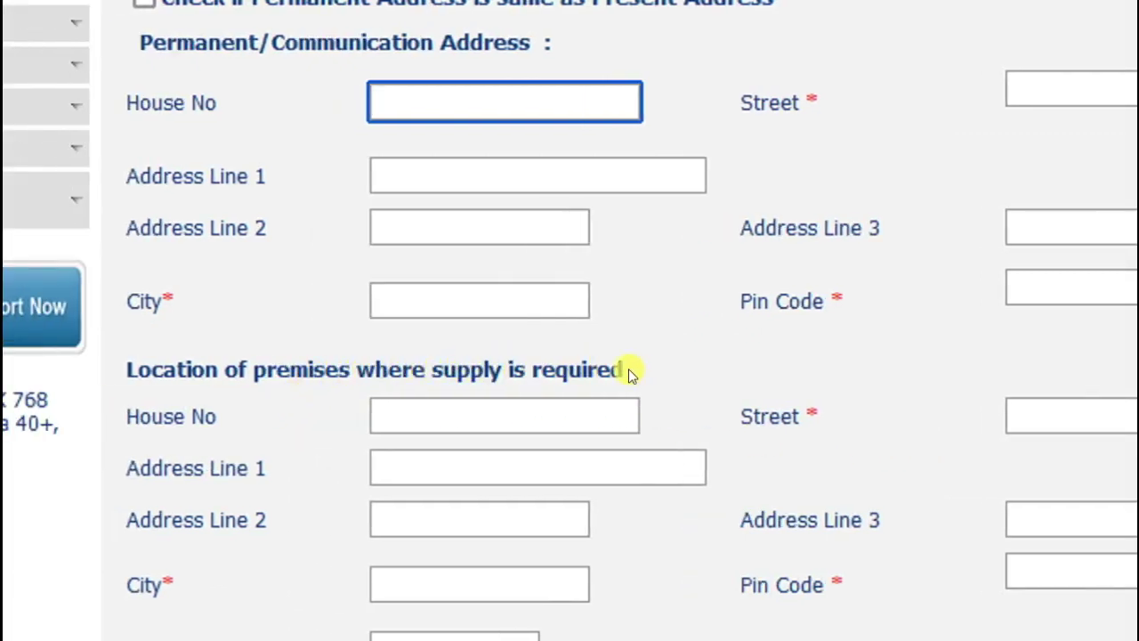
click(507, 408)
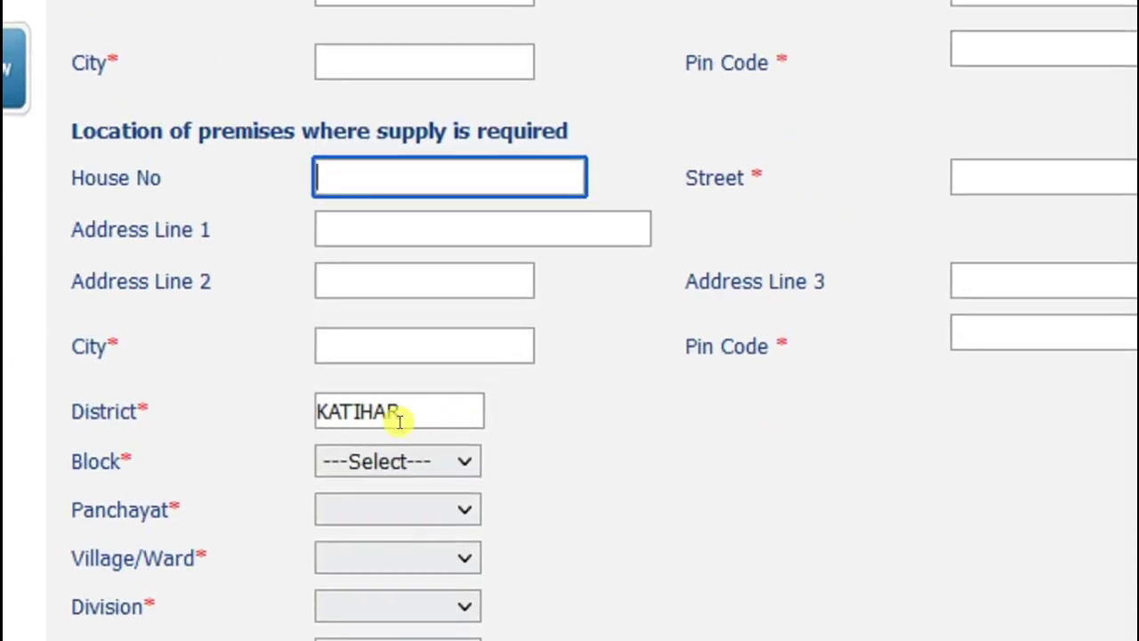
Set the premises location to Hasanganj block, DHERUWA panchayat and Kajari village
click(371, 460)
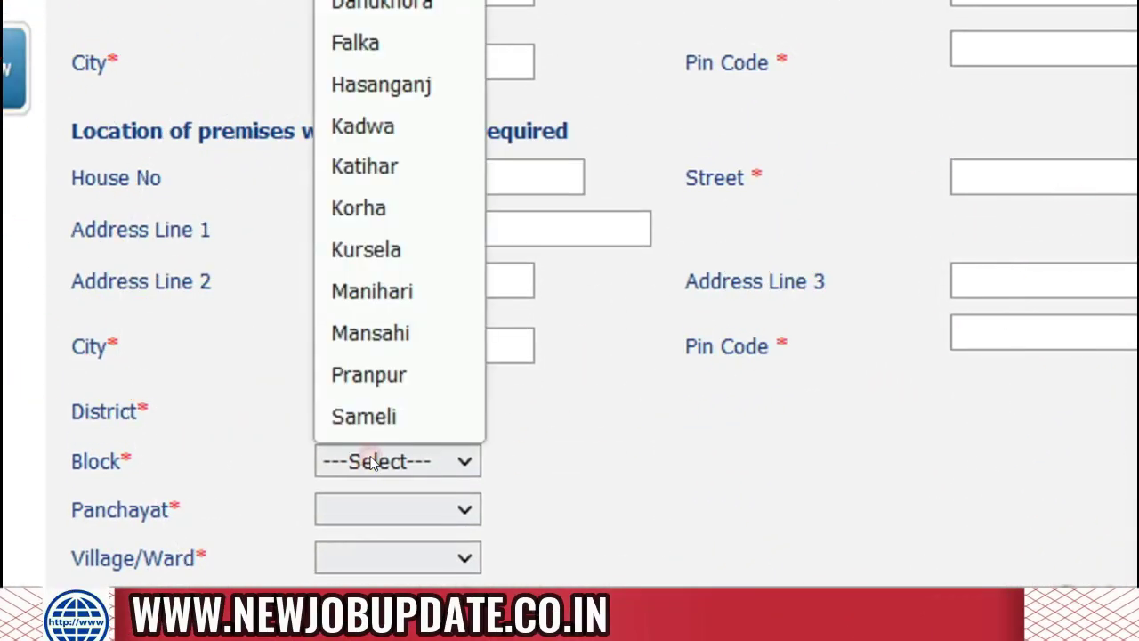
click(388, 84)
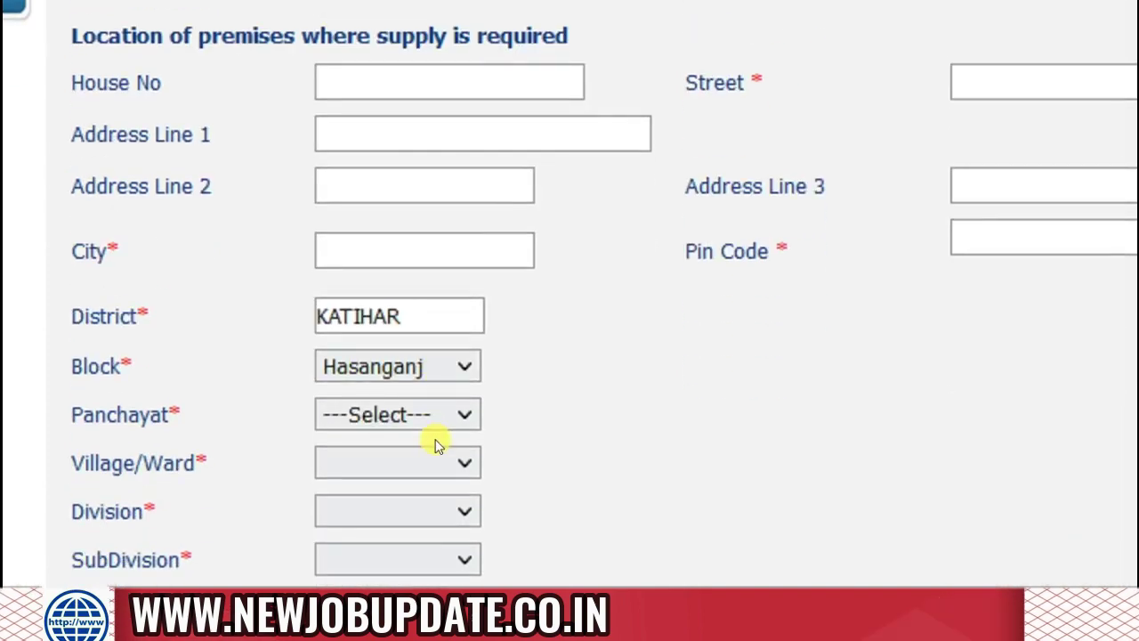
click(396, 416)
click(399, 465)
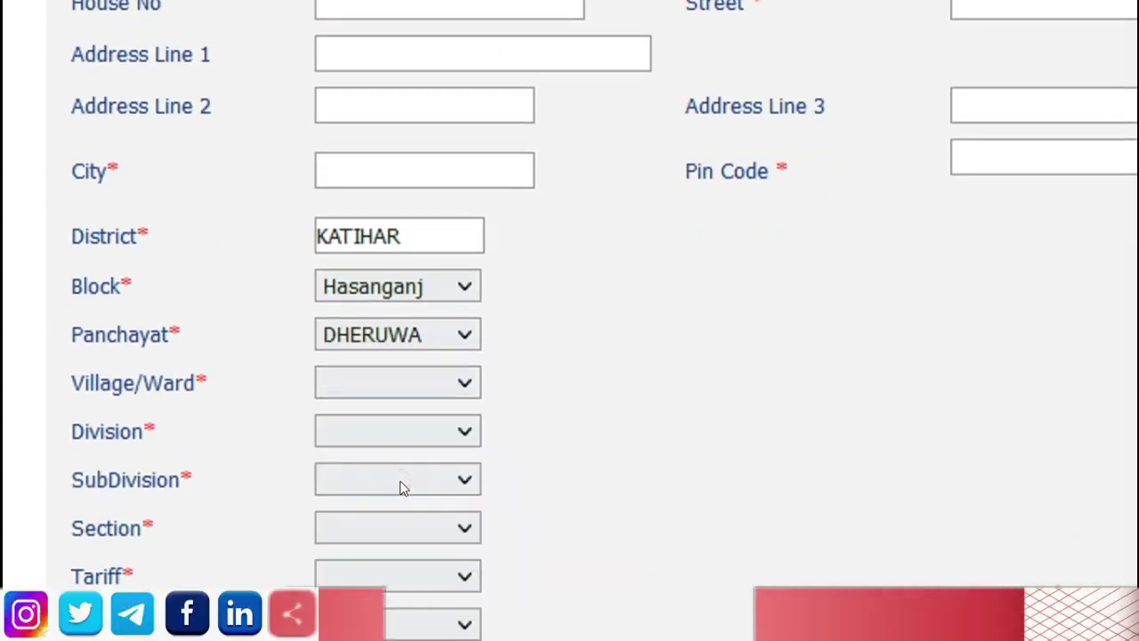
click(389, 390)
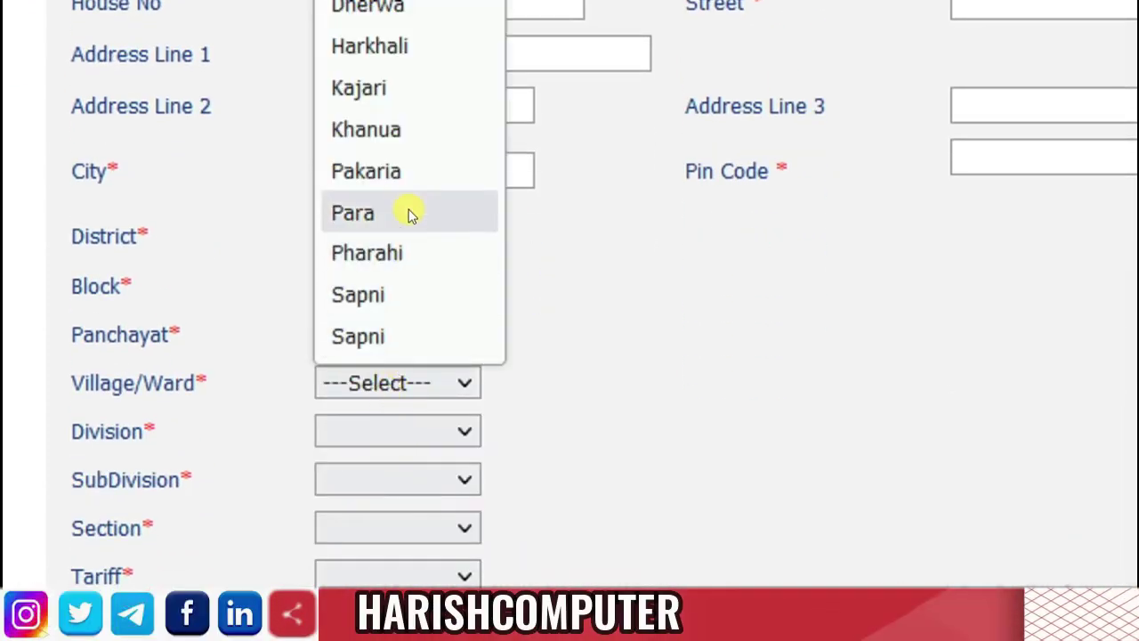
click(372, 88)
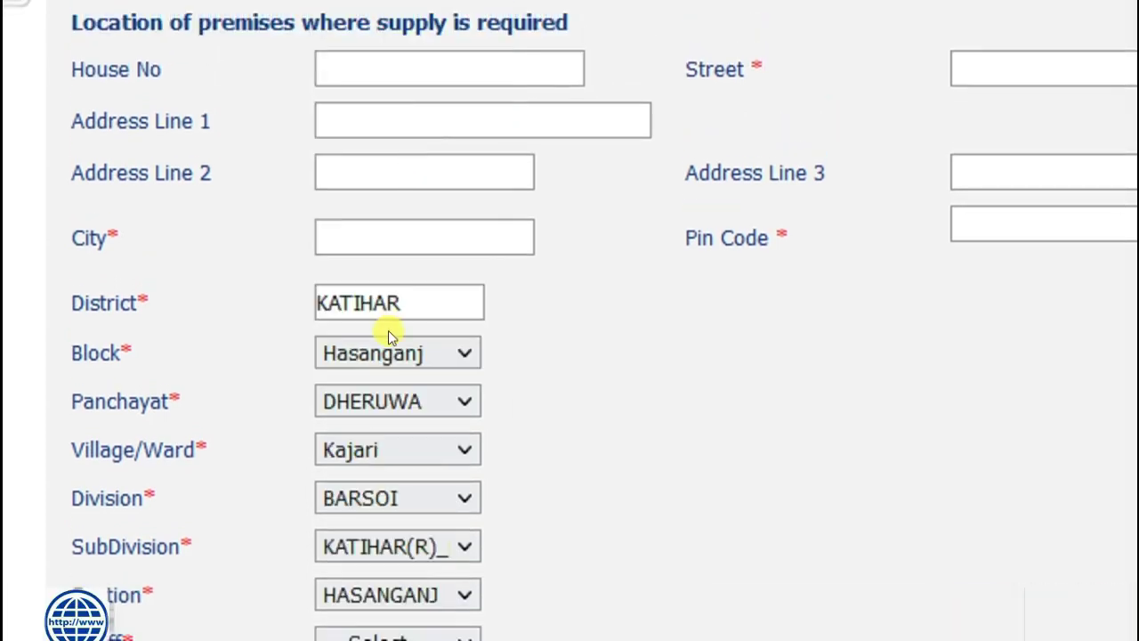
Choose tariff LTIS1D and set the phase to 3
click(365, 585)
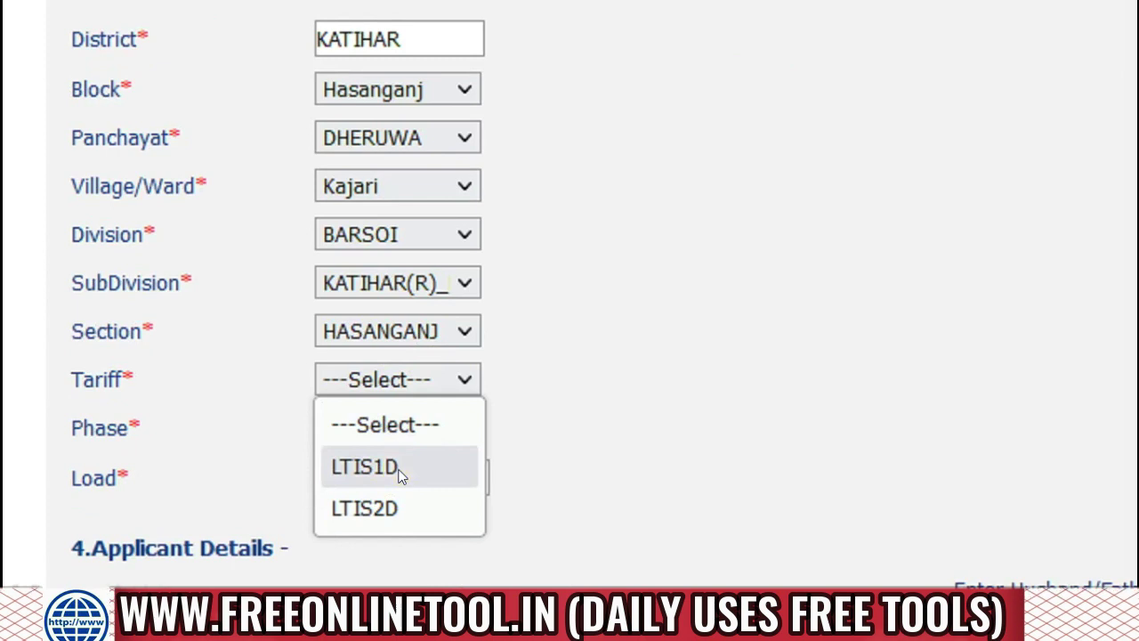
click(401, 476)
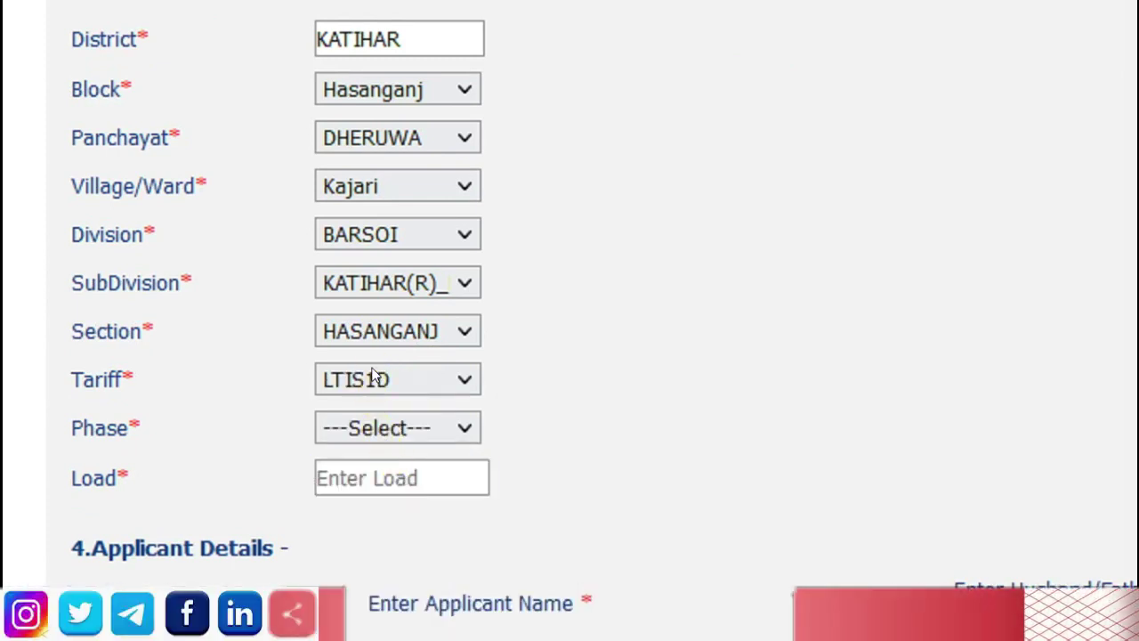
click(374, 376)
click(372, 461)
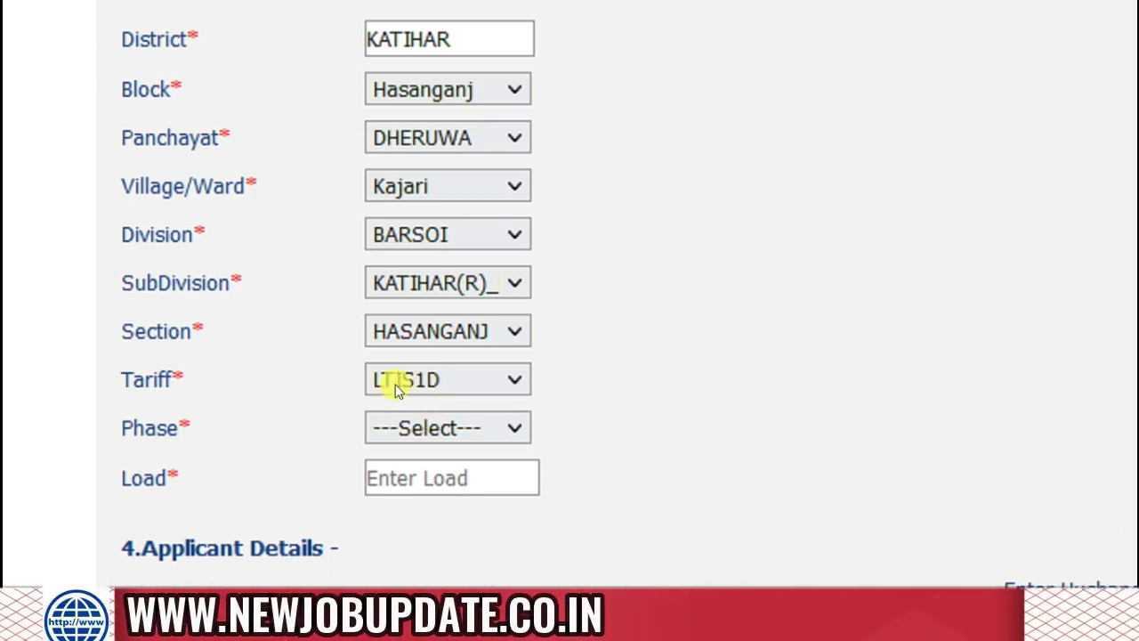
click(408, 427)
click(411, 485)
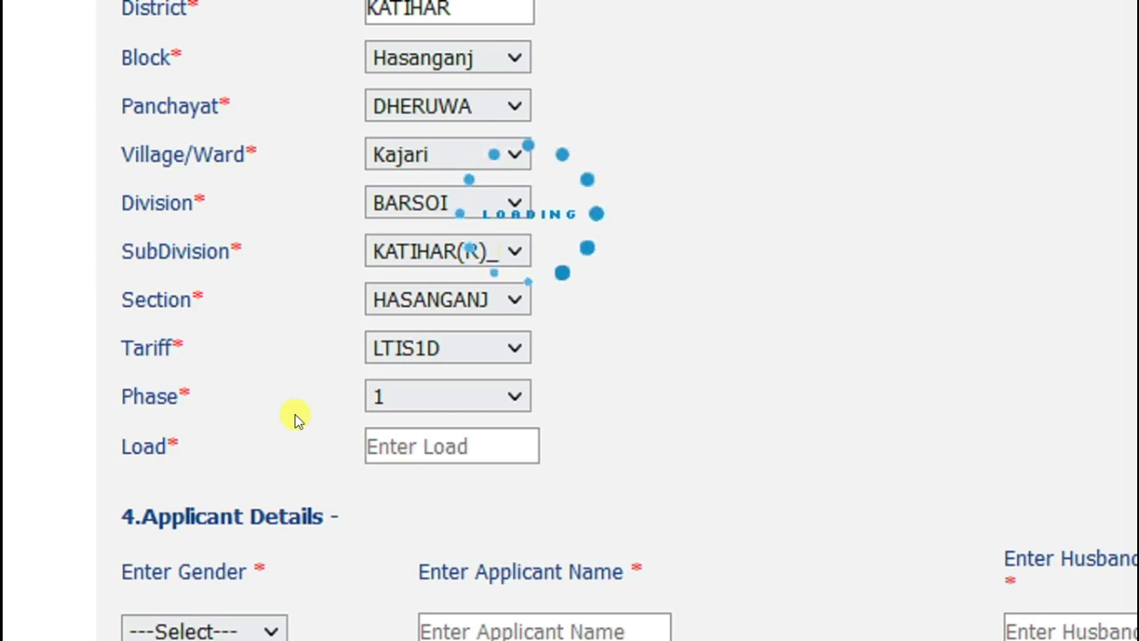
click(402, 433)
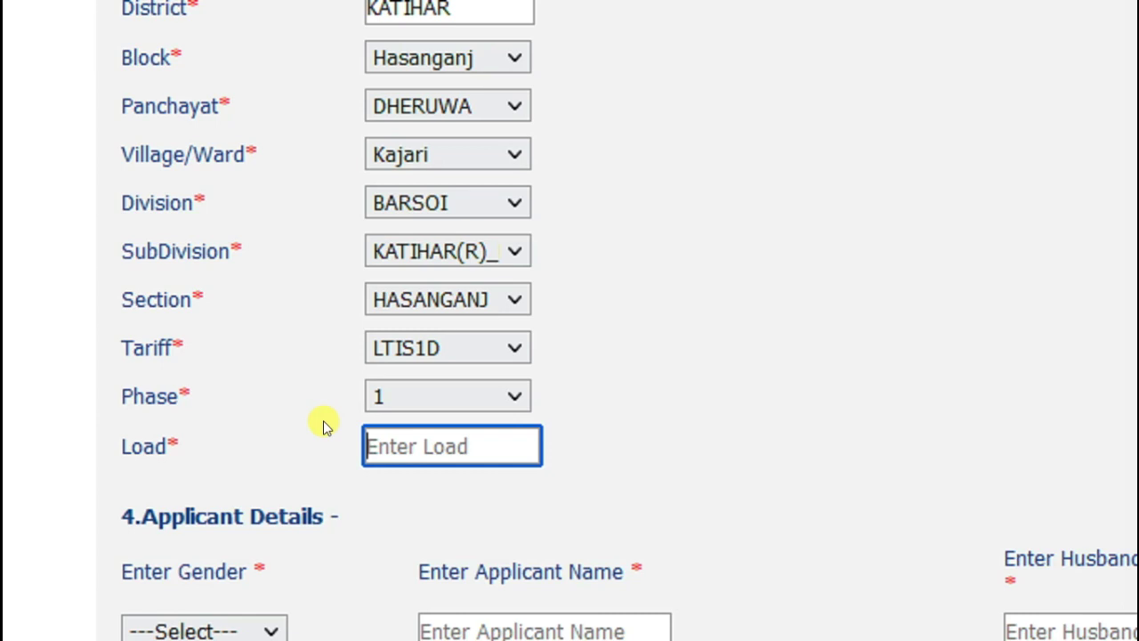
click(395, 396)
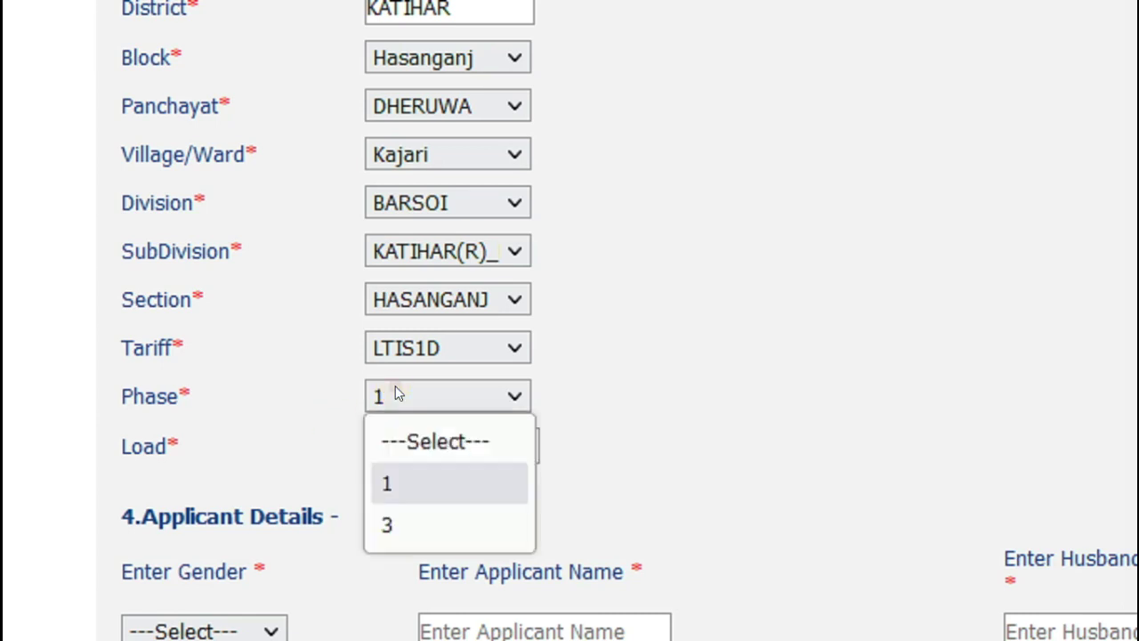
click(403, 480)
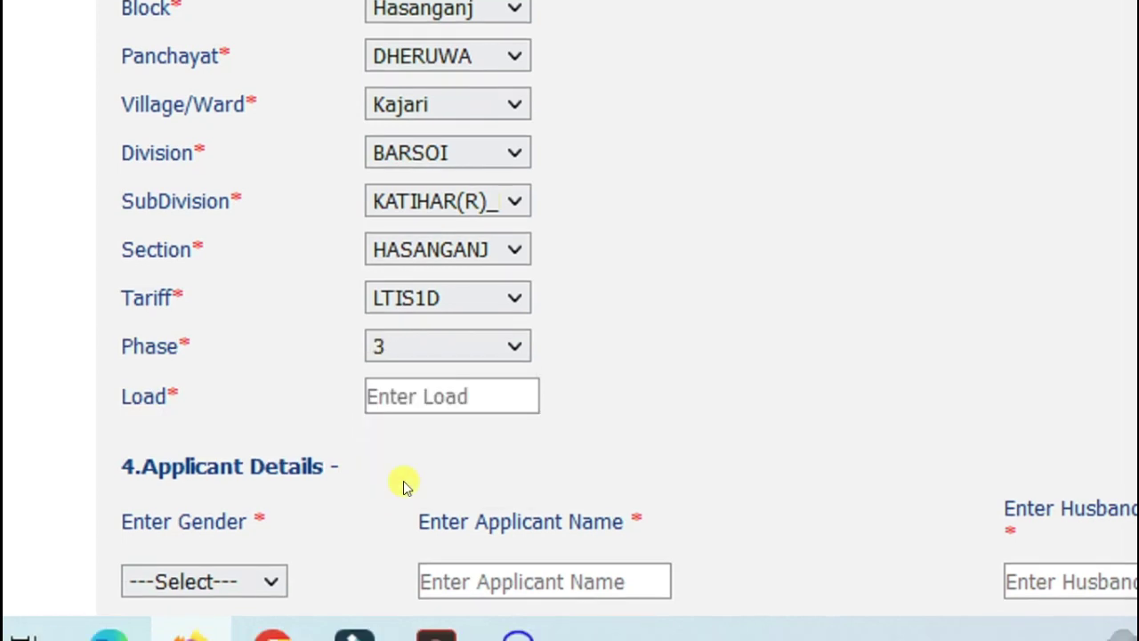
Fill the Load field with 6, replacing the 7 entered first
click(411, 381)
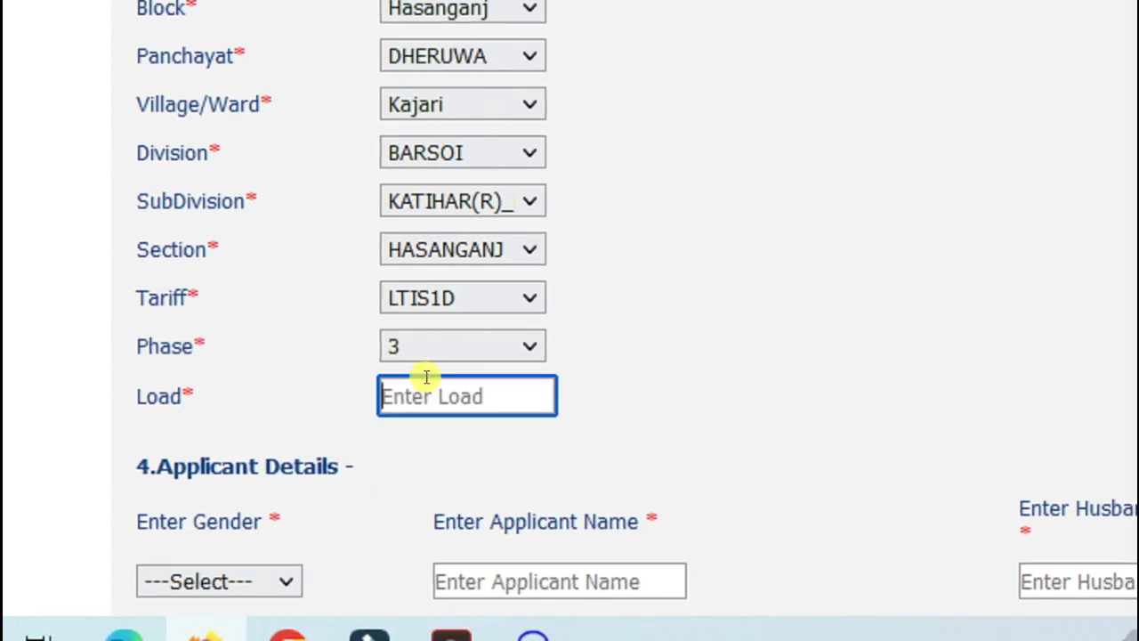
text(7)
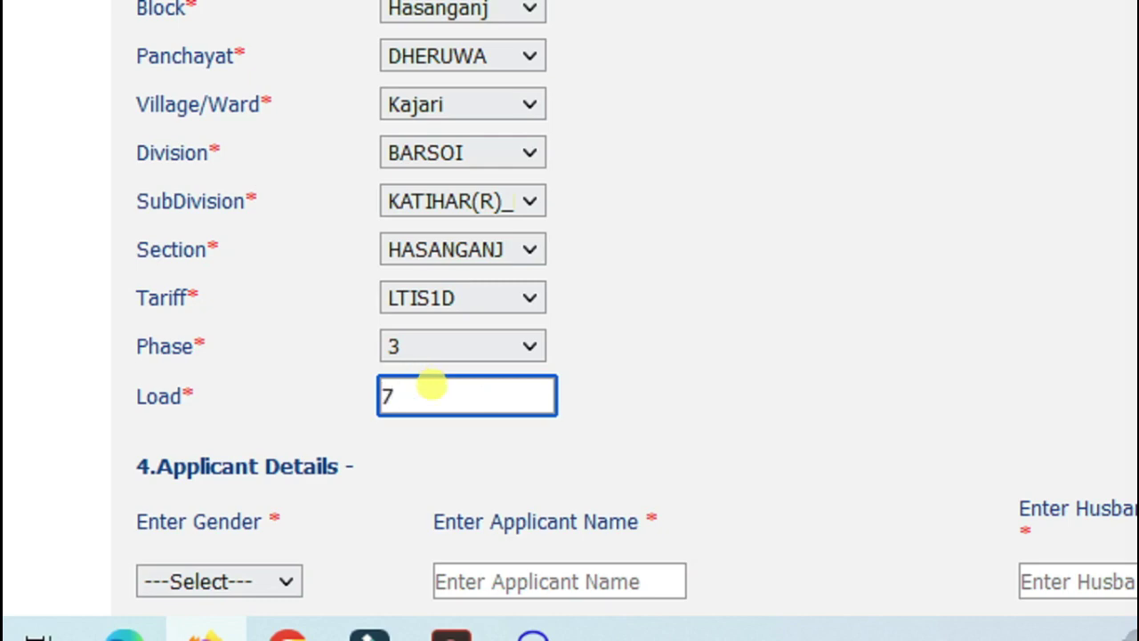
scroll(323, 363, down, 2)
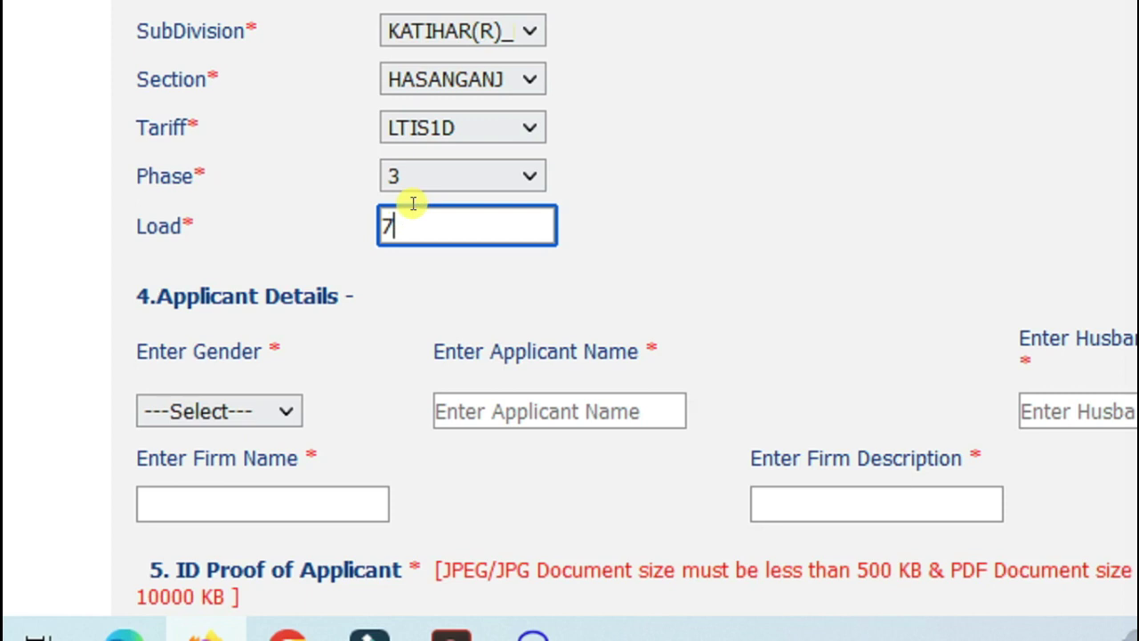
drag(405, 216, 363, 210)
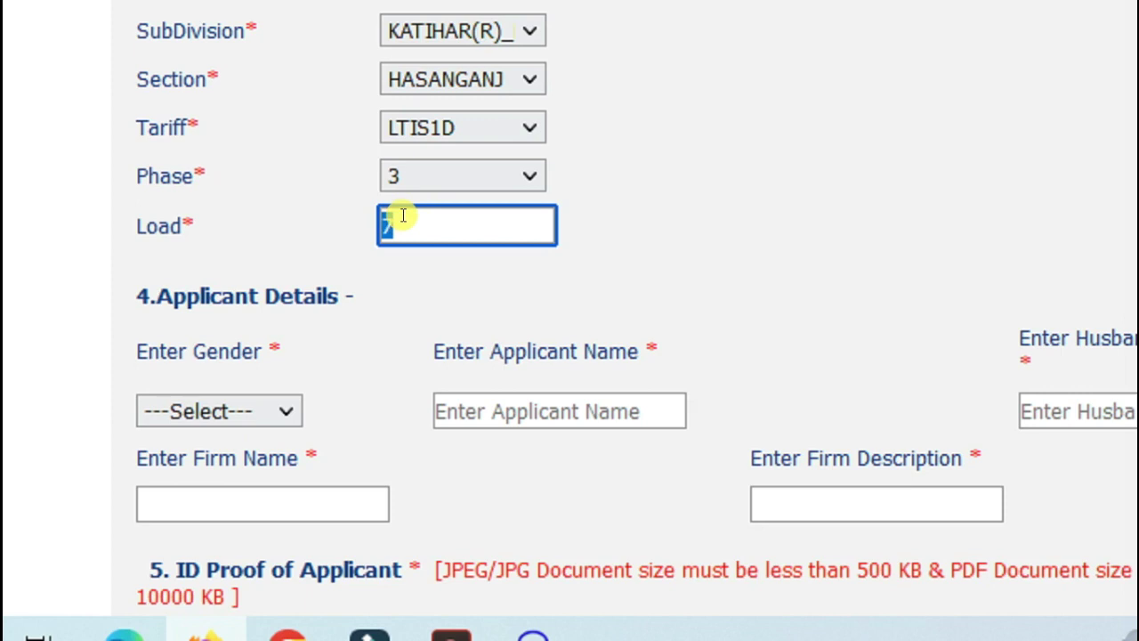
text(6)
click(308, 233)
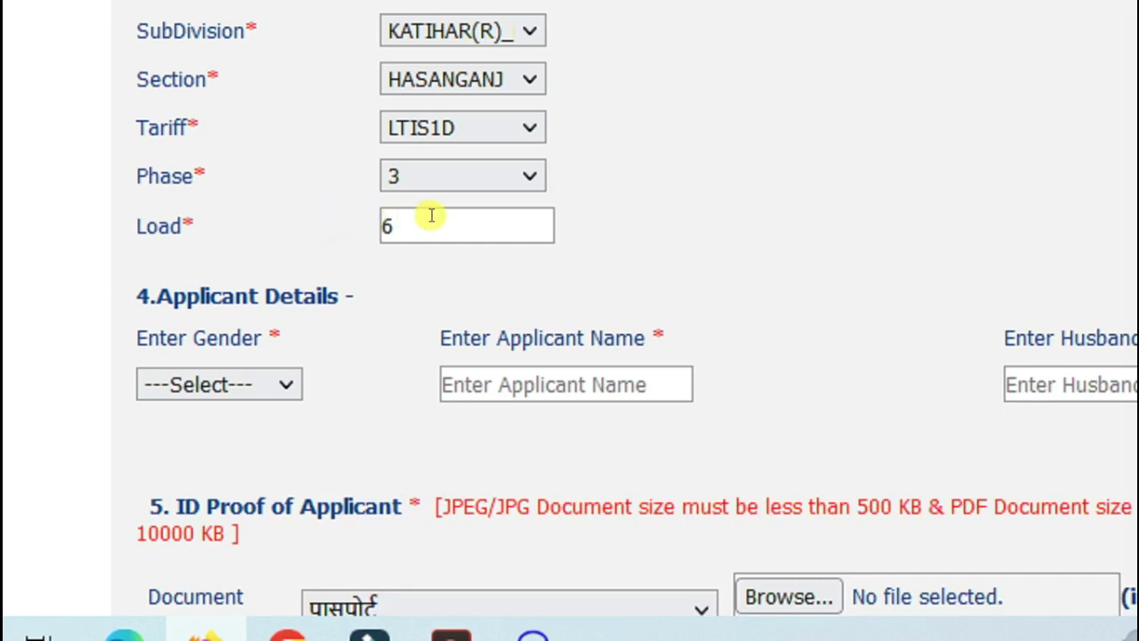
Set the applicant's gender to Male
scroll(431, 216, down, 2)
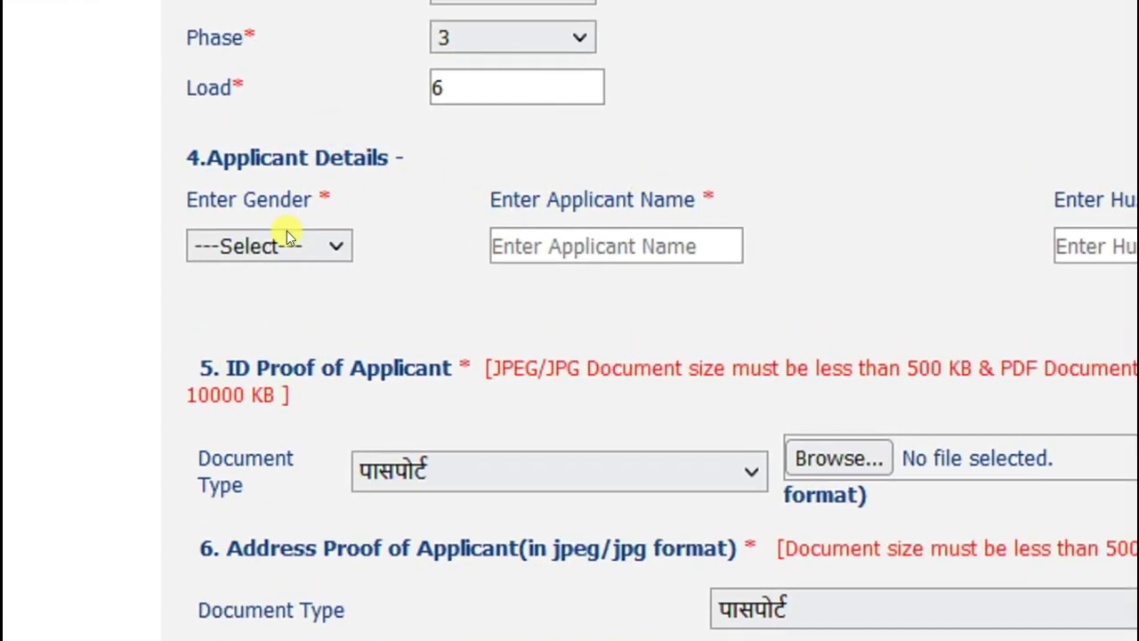
click(287, 236)
click(267, 331)
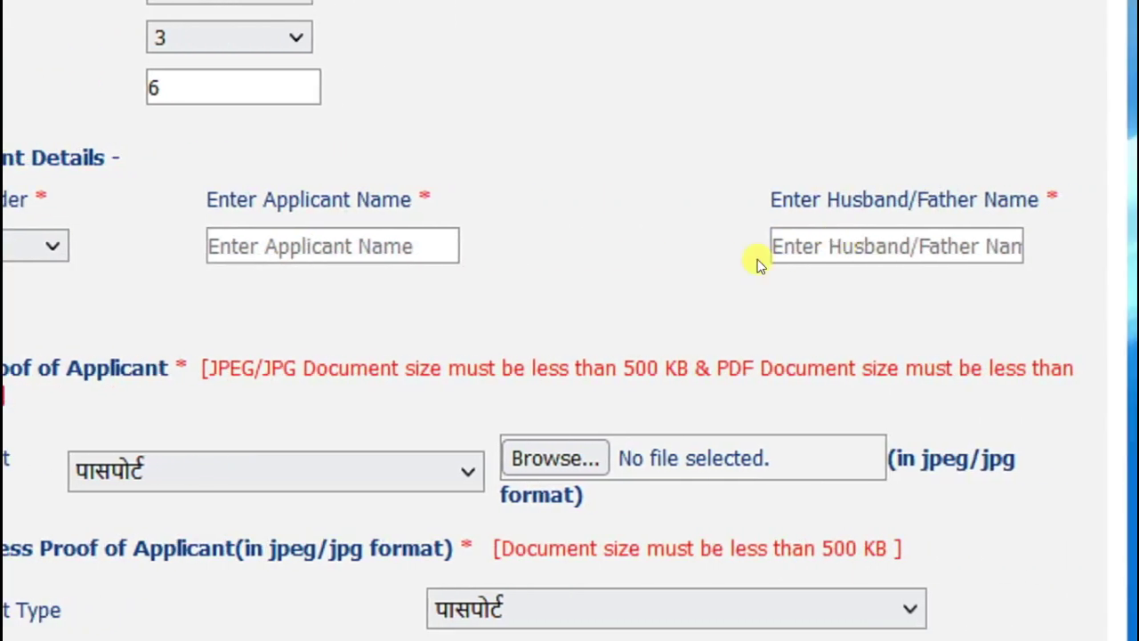
Keep पासपोर्ट (Passport) as both the ID proof and address proof document type
scroll(756, 257, down, 2)
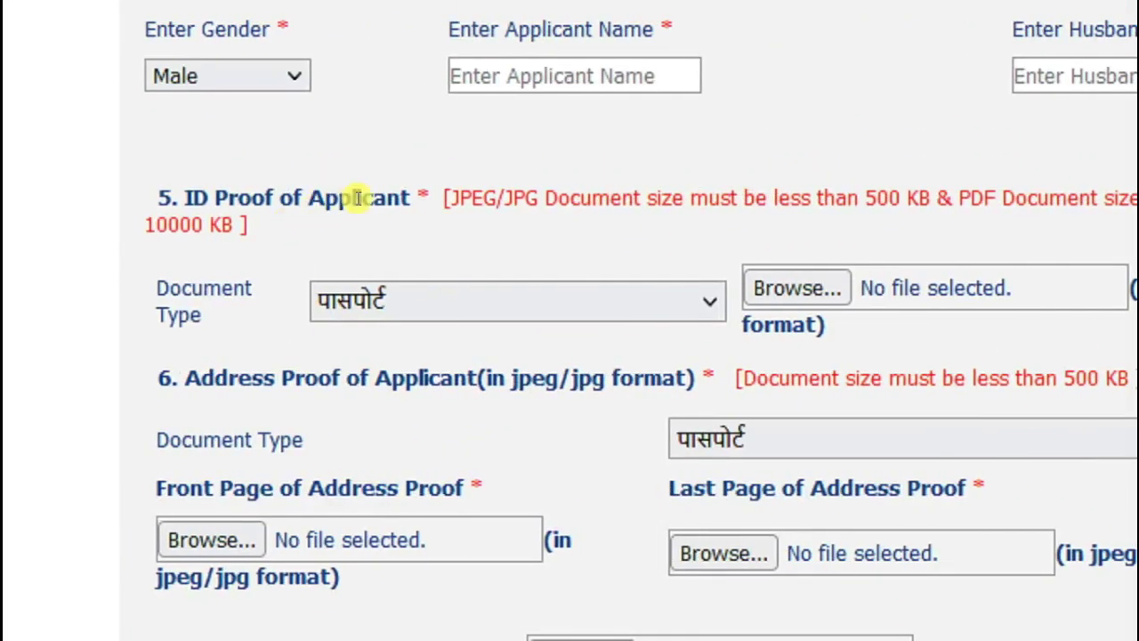
click(363, 303)
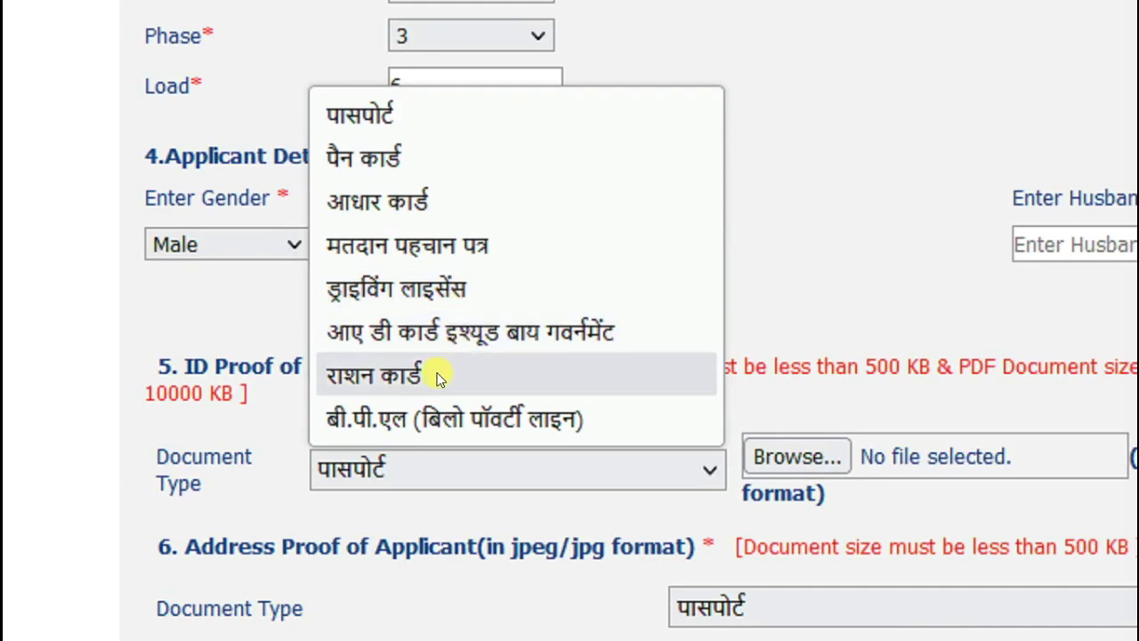
click(247, 416)
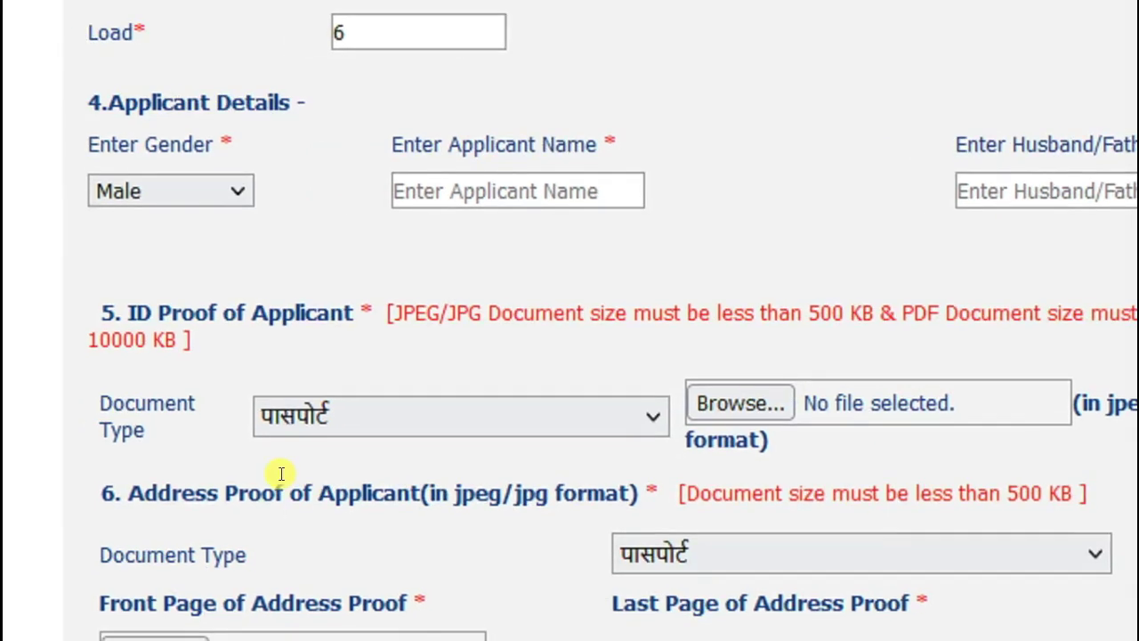
click(682, 378)
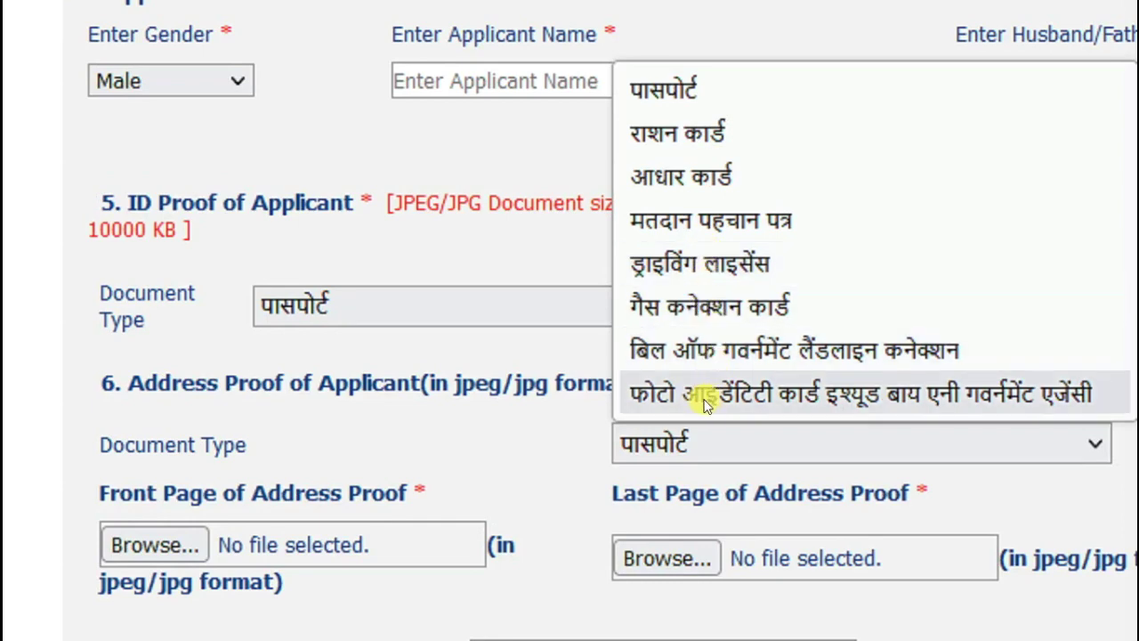
click(555, 441)
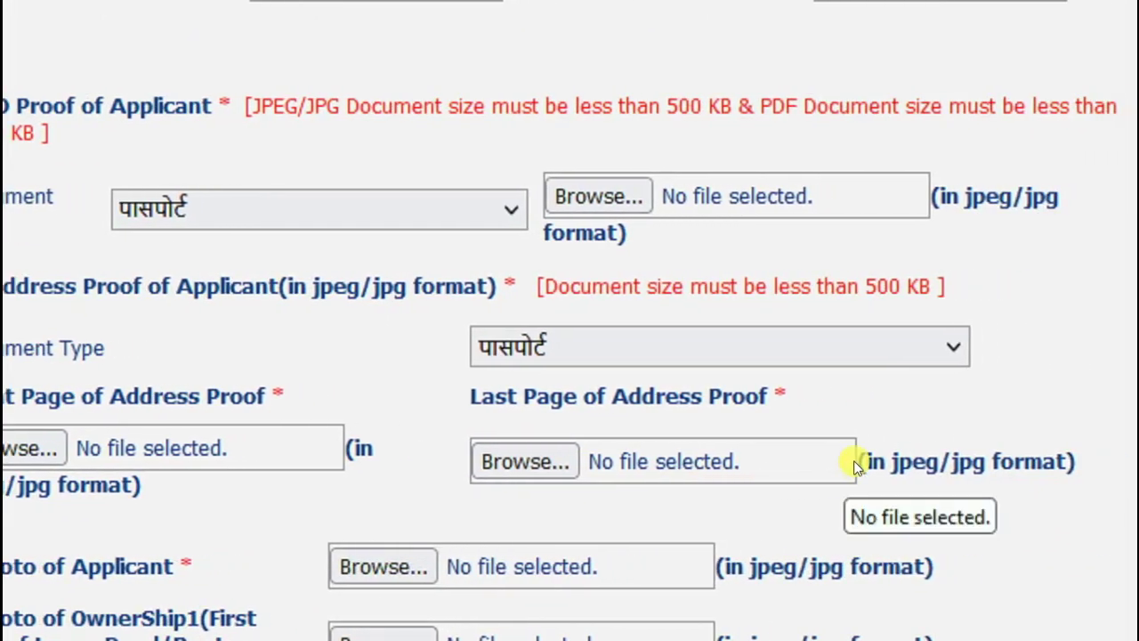
scroll(847, 456, down, 3)
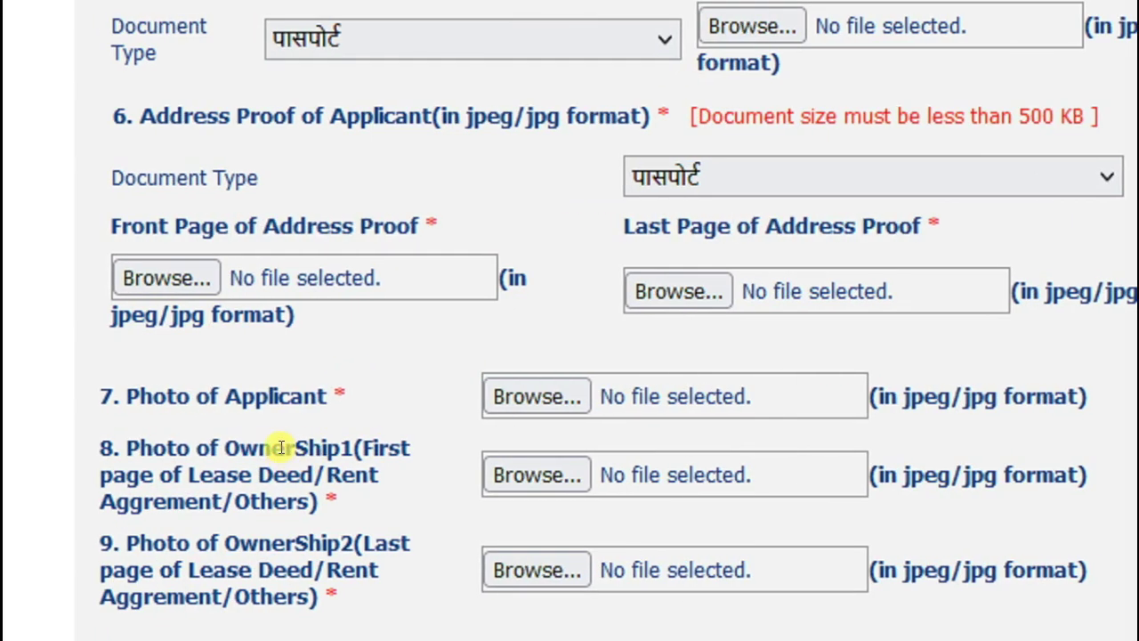
triple_click(195, 449)
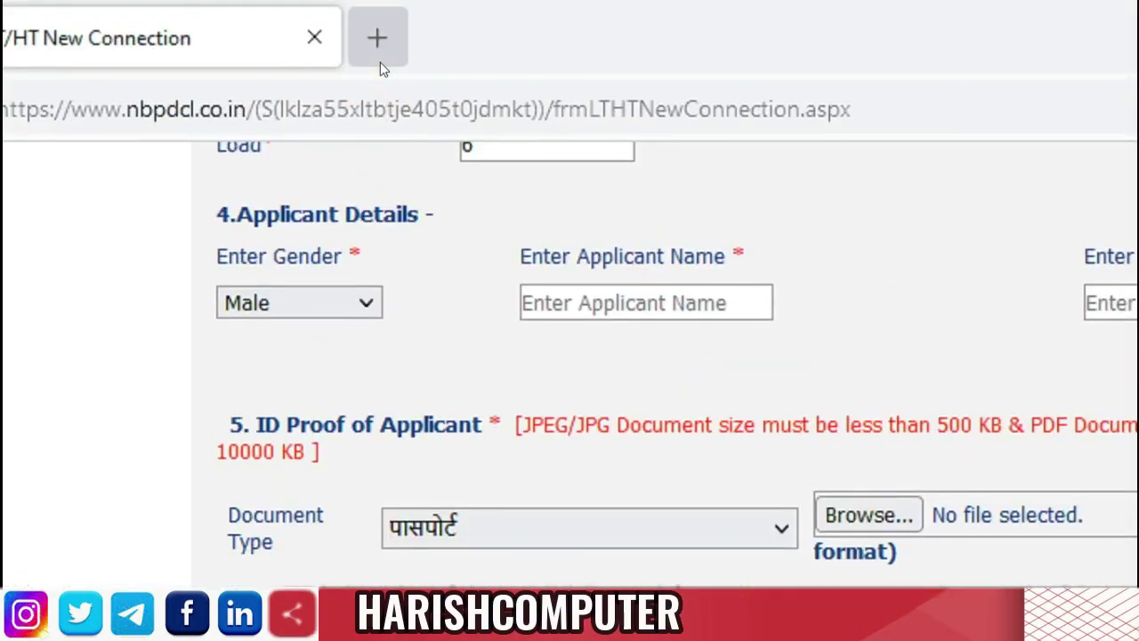
Search HARGHARBIJALI in a new tab and open the BSPHCL 'har ghar bijli' status result
click(380, 65)
text(HAR)
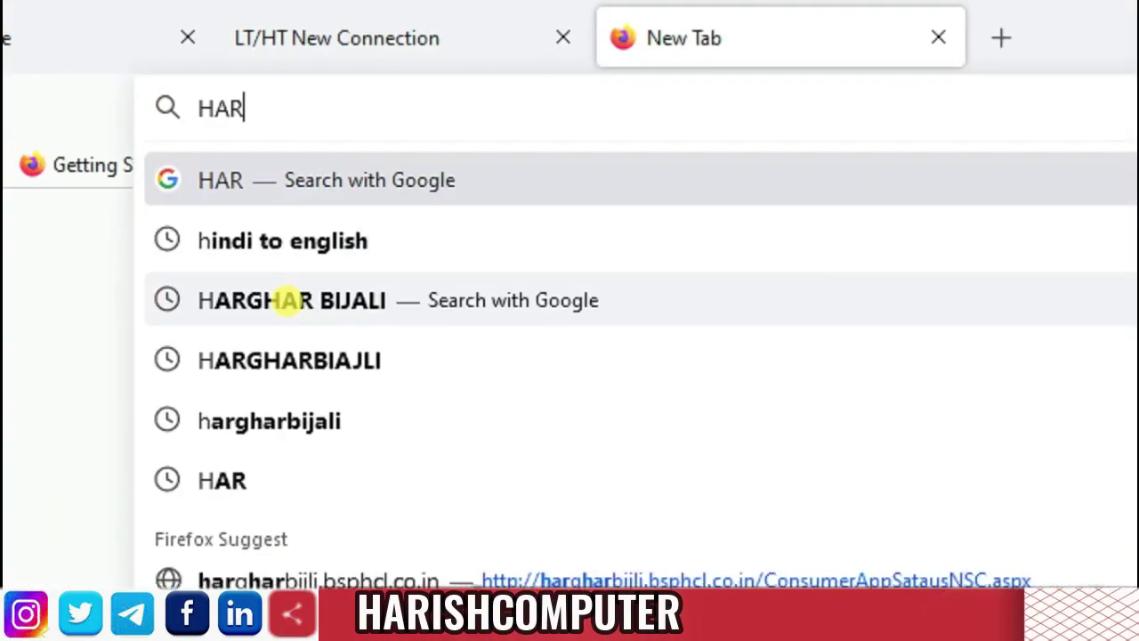
text(GHARBI)
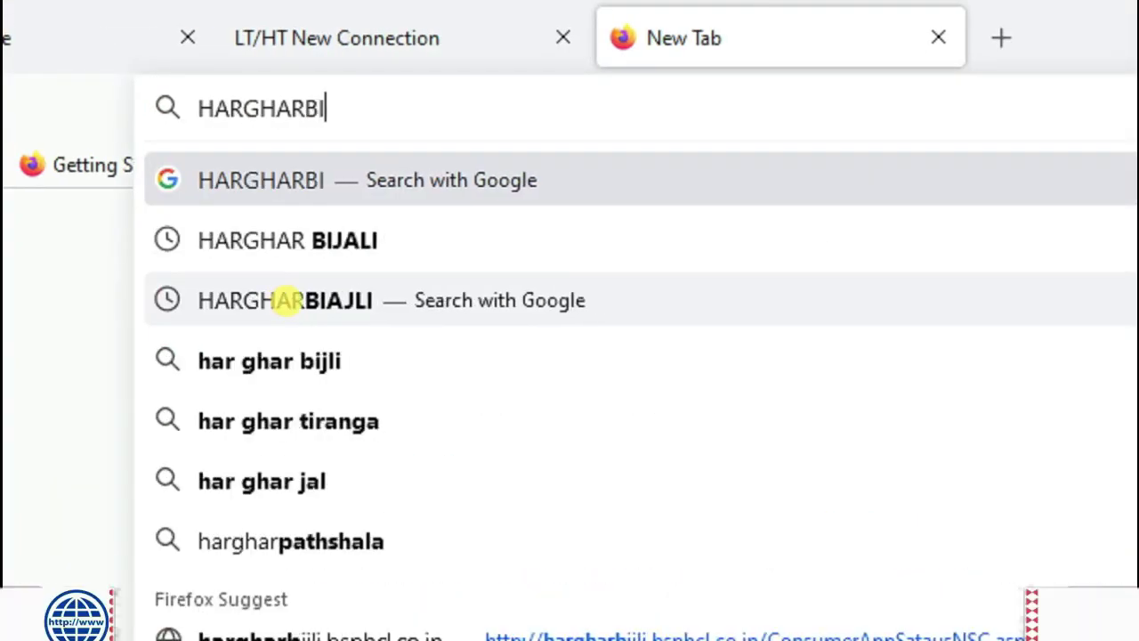
text(JALI)
key(Return)
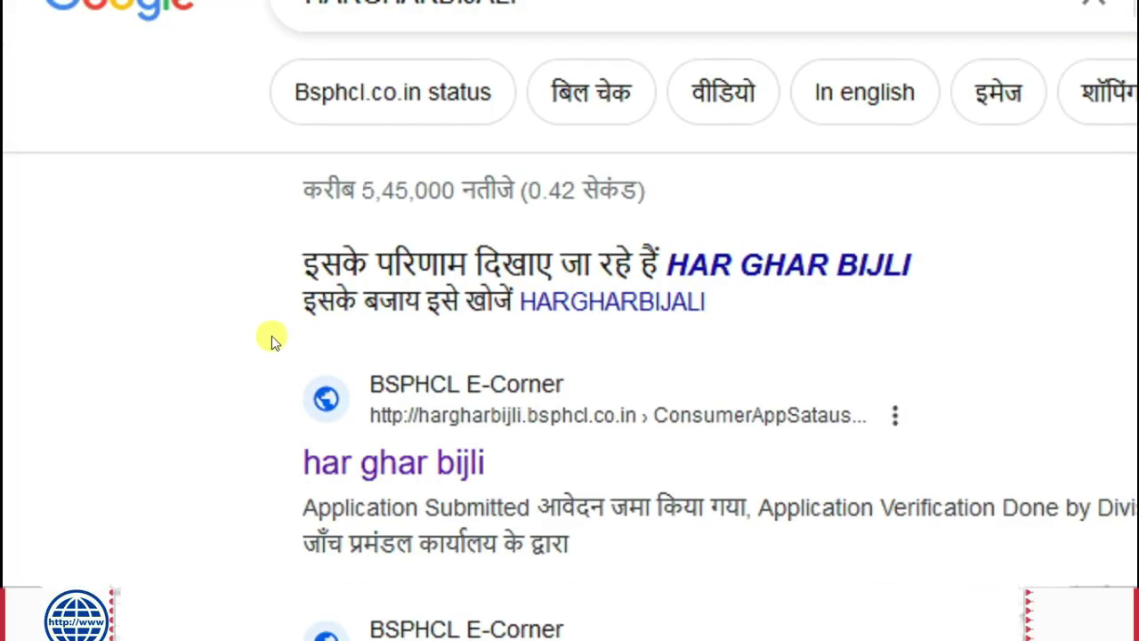
click(394, 460)
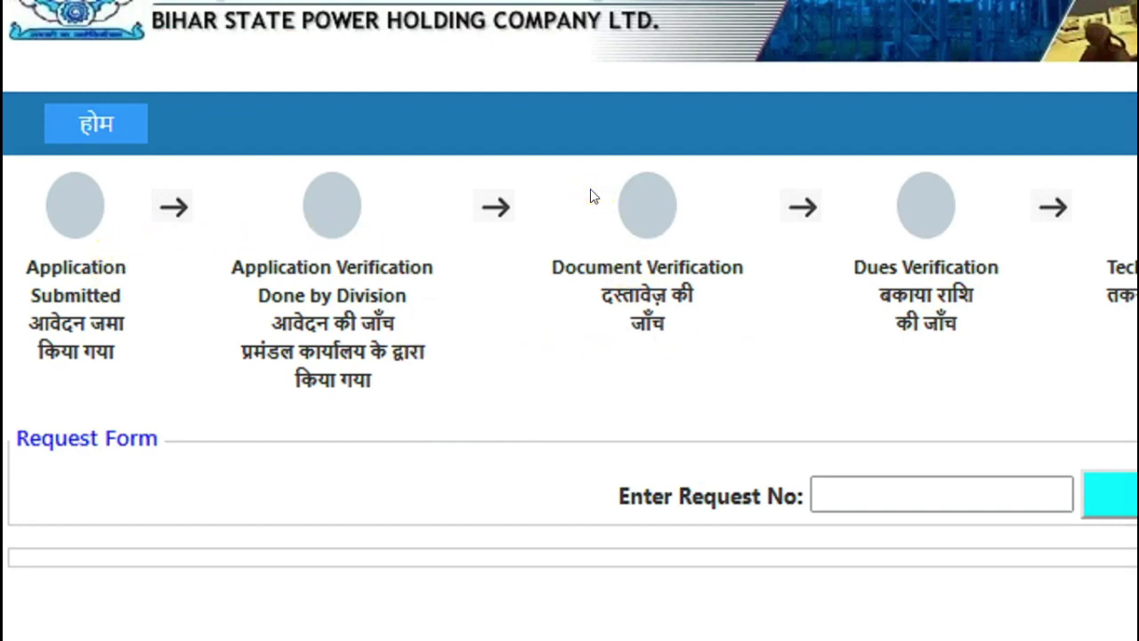
drag(590, 191, 739, 337)
click(566, 240)
drag(580, 170, 722, 359)
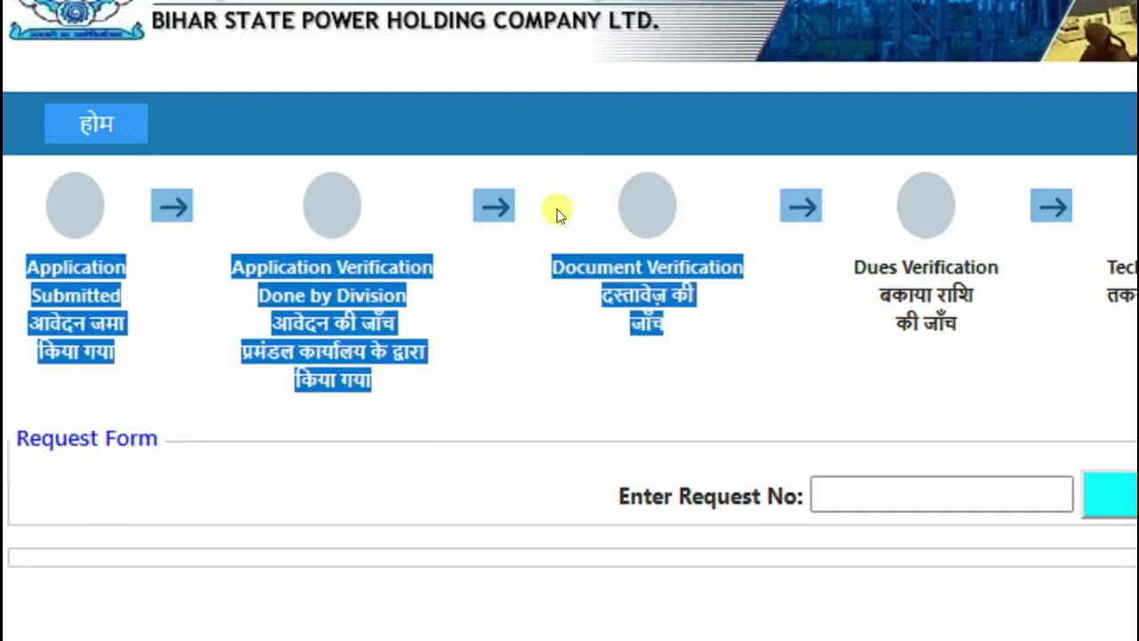
click(529, 177)
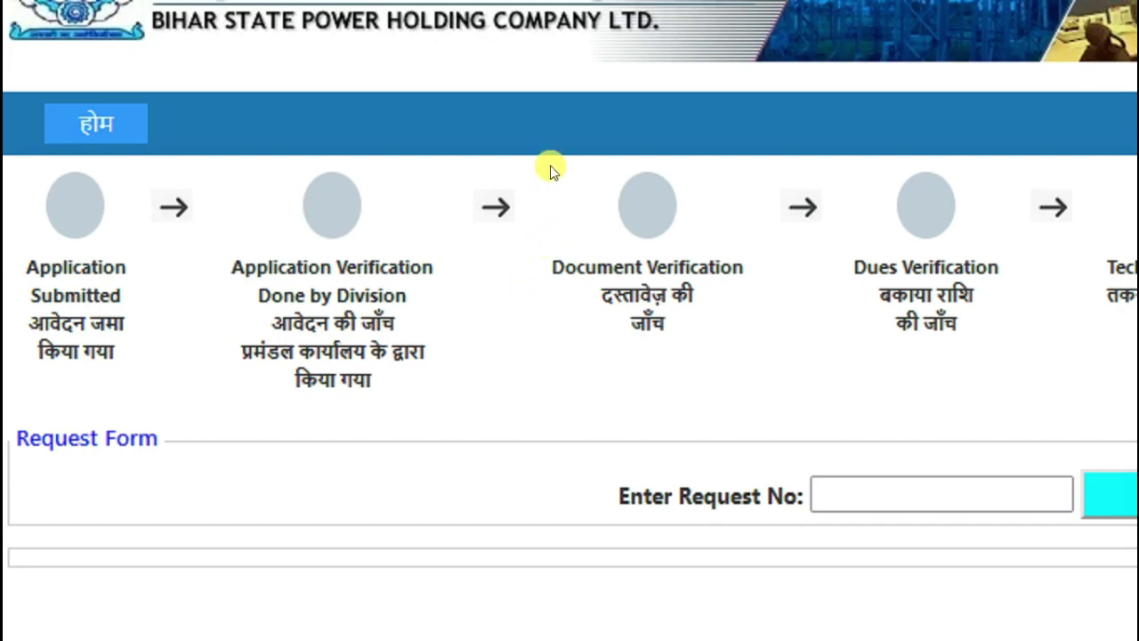
drag(549, 168, 712, 186)
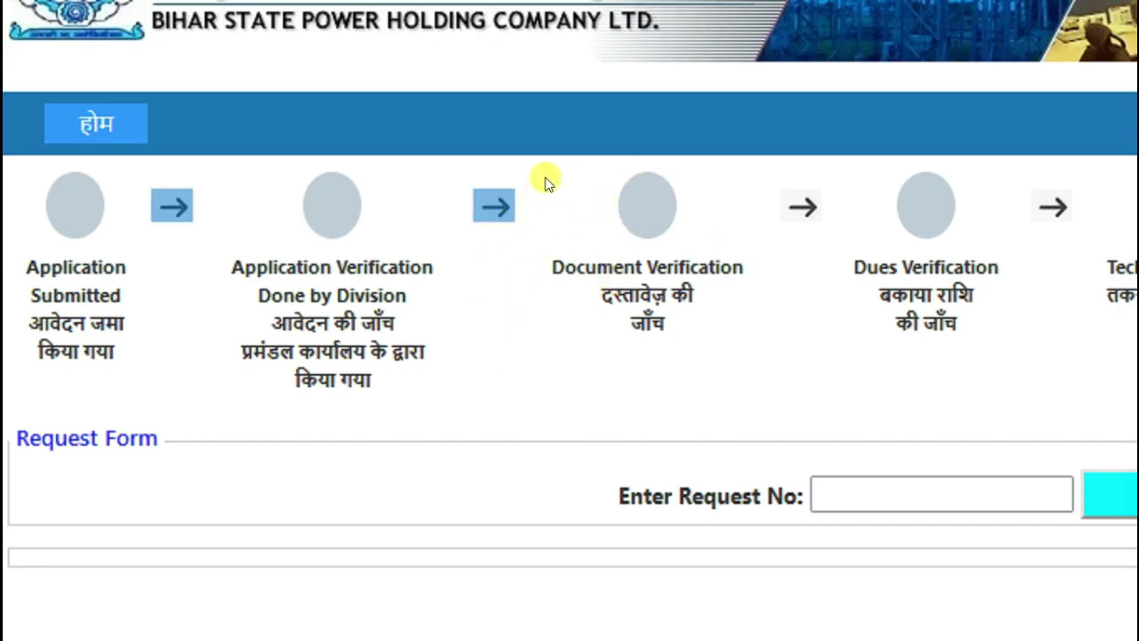
click(545, 194)
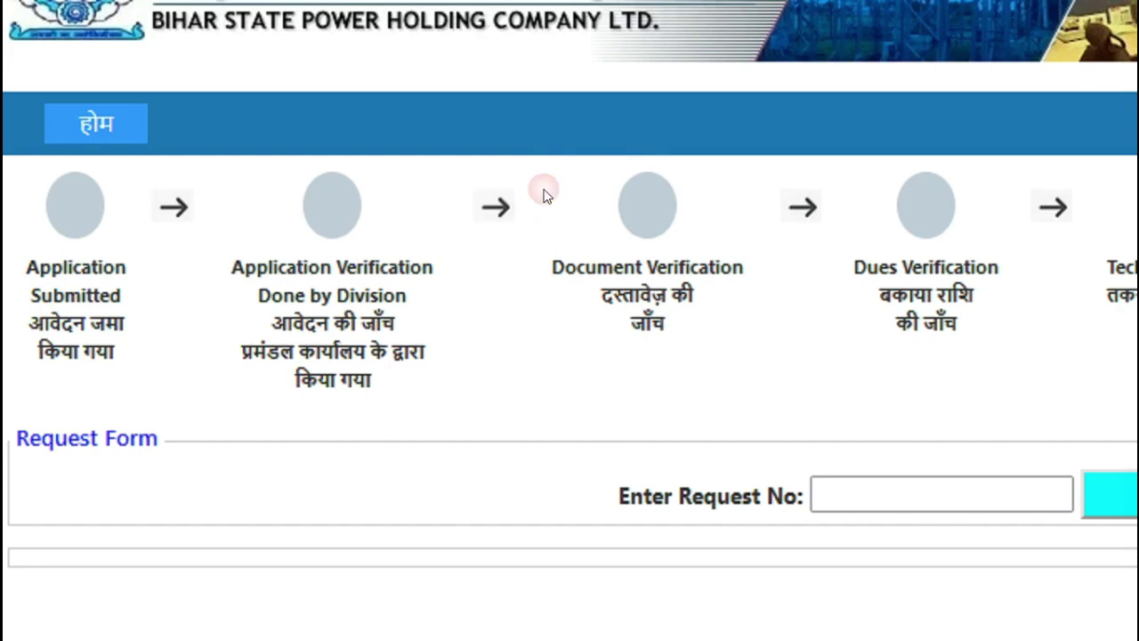
drag(538, 176, 551, 298)
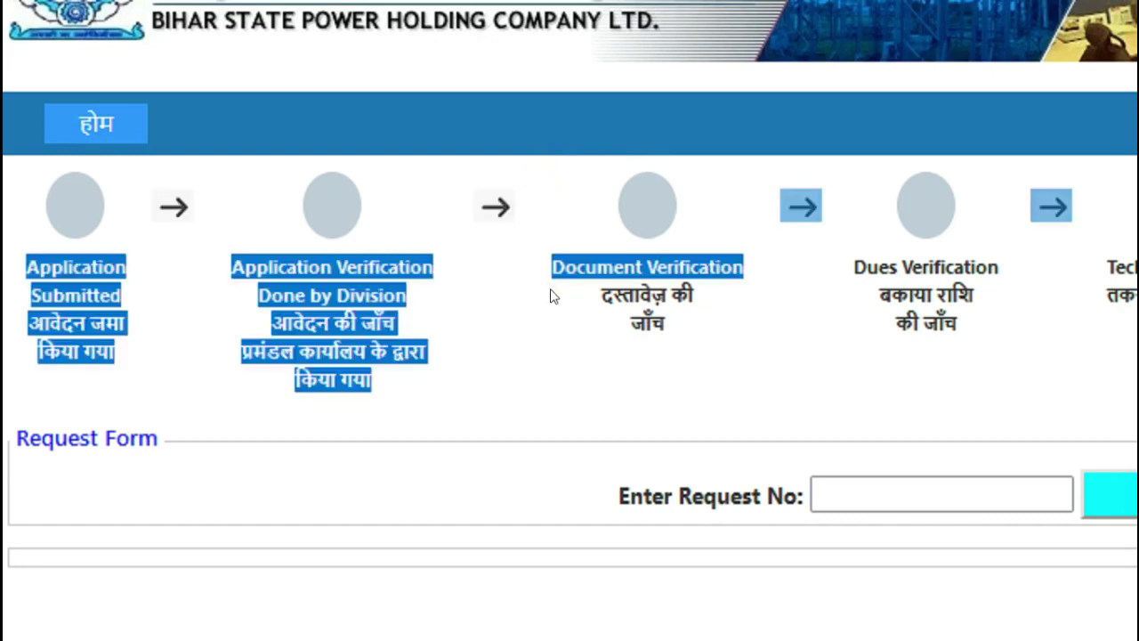
click(546, 181)
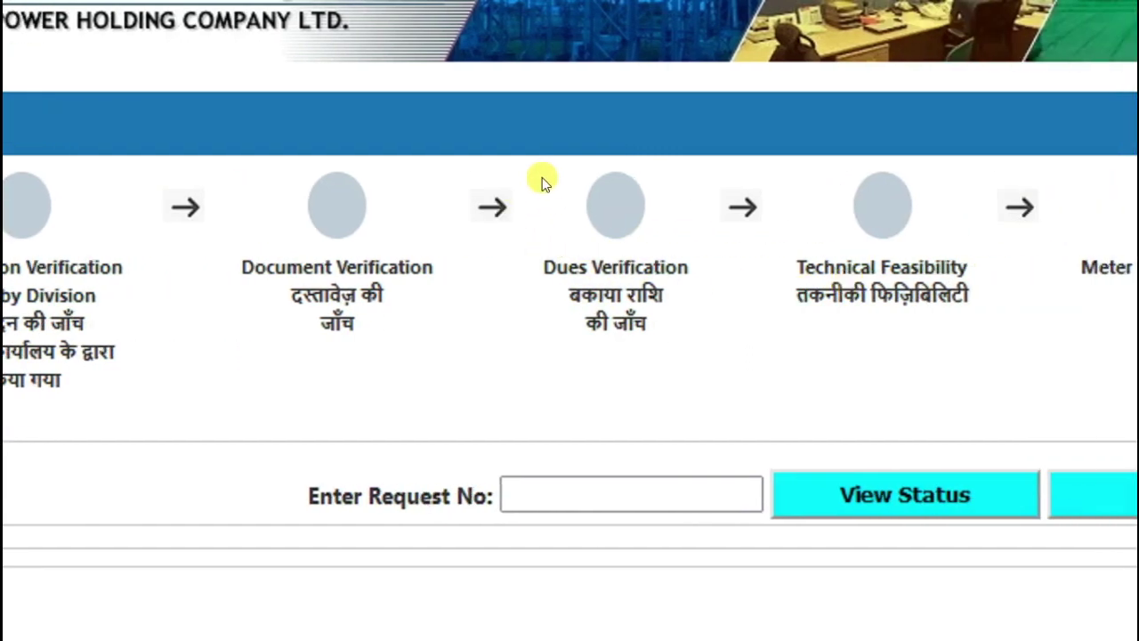
drag(636, 171, 866, 183)
drag(768, 189, 920, 283)
click(473, 373)
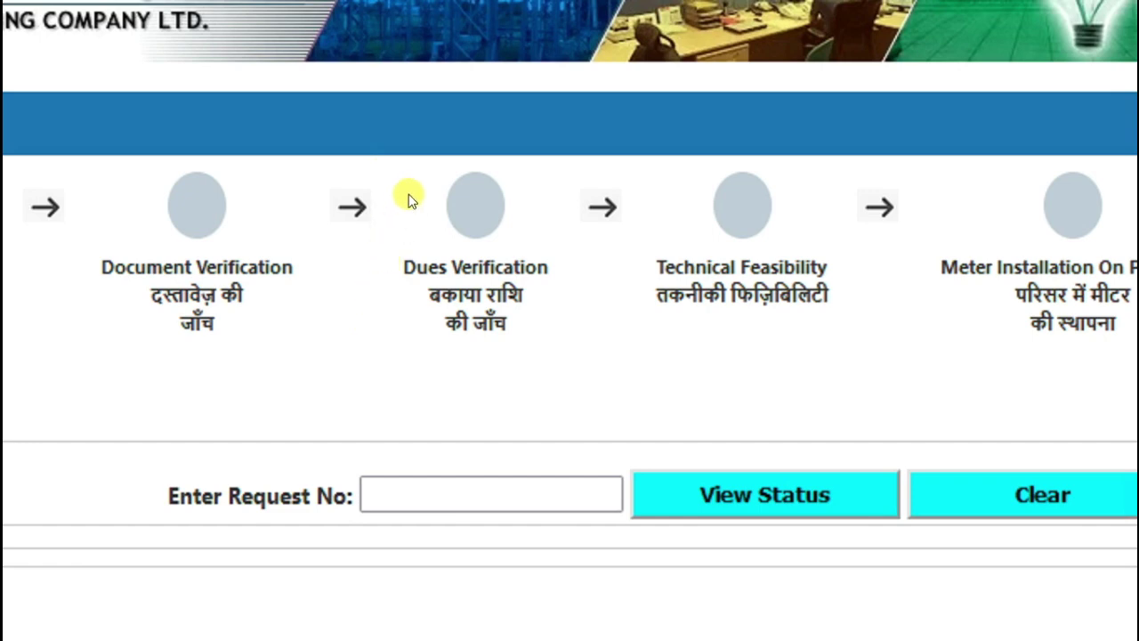
Scroll through the tracker stages, then place the cursor in the empty Enter Request No box
scroll(392, 178, up, 1)
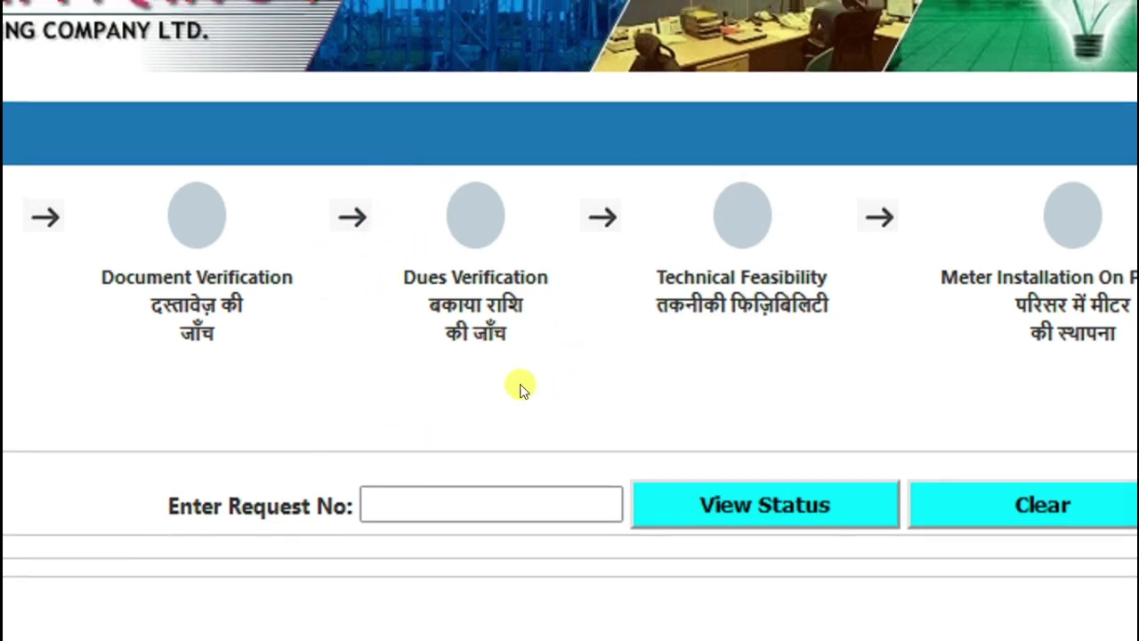
scroll(494, 372, left, 1)
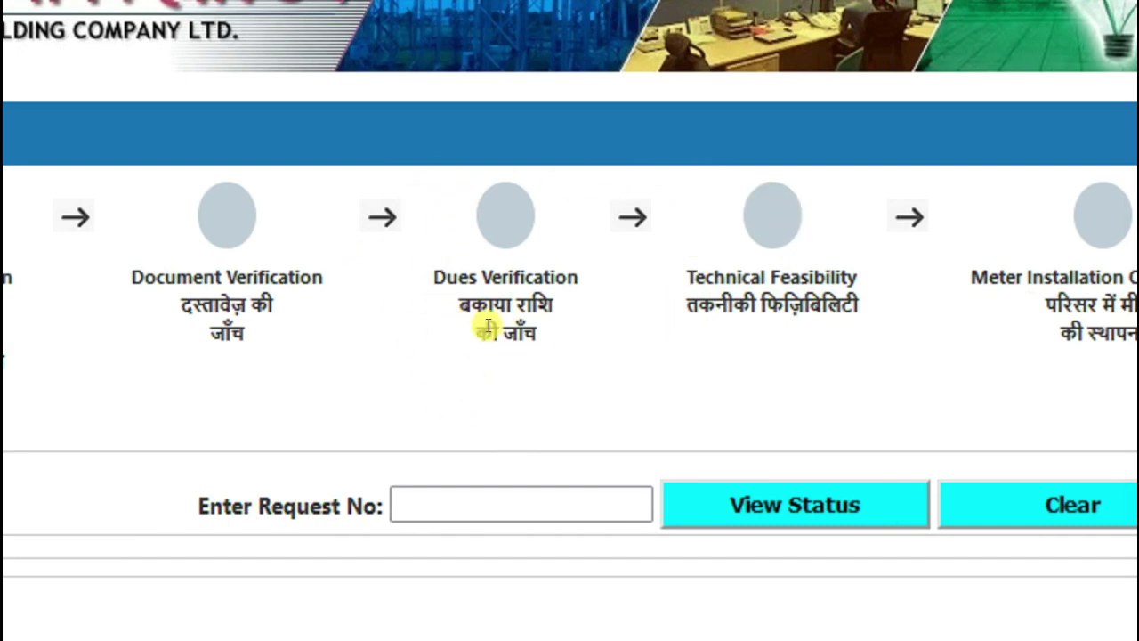
scroll(813, 221, right, 2)
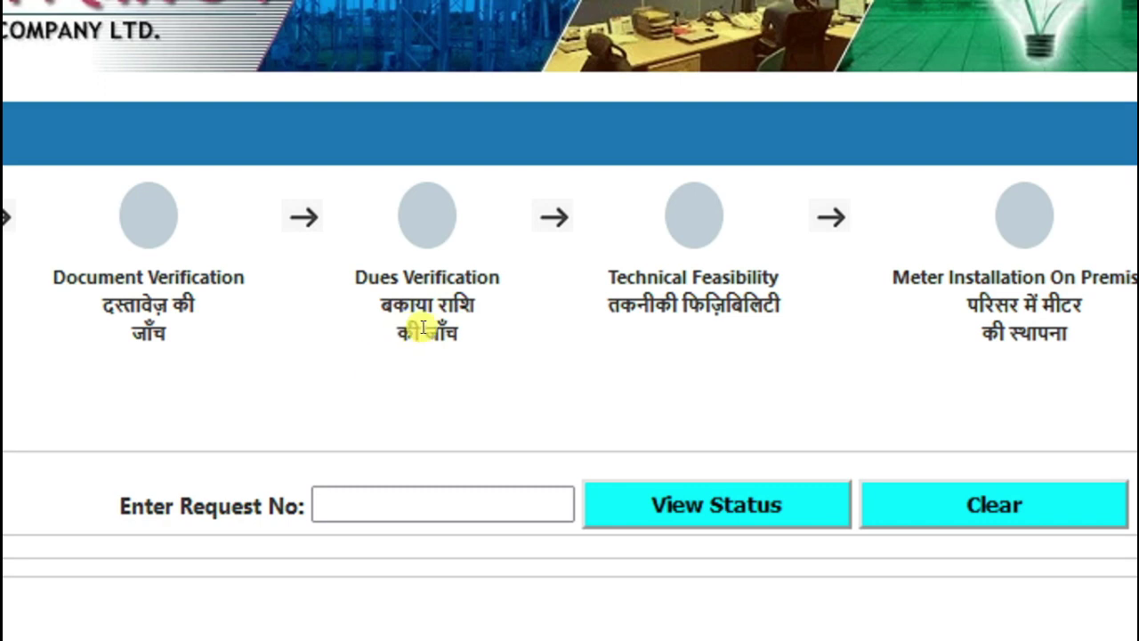
scroll(369, 485, down, 1)
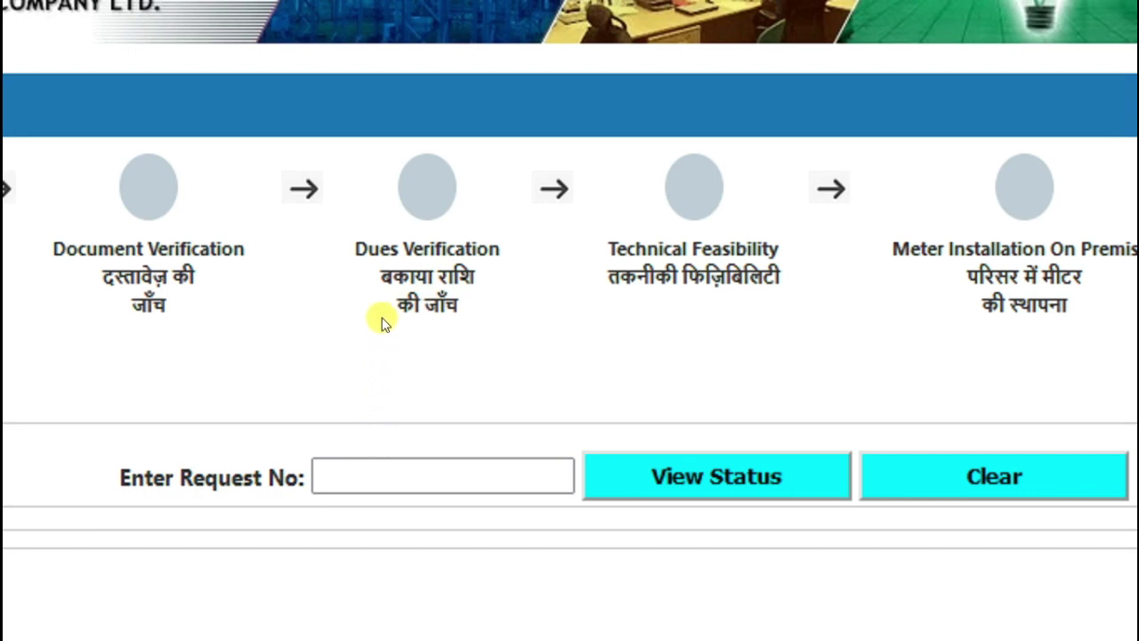
scroll(365, 449, down, 1)
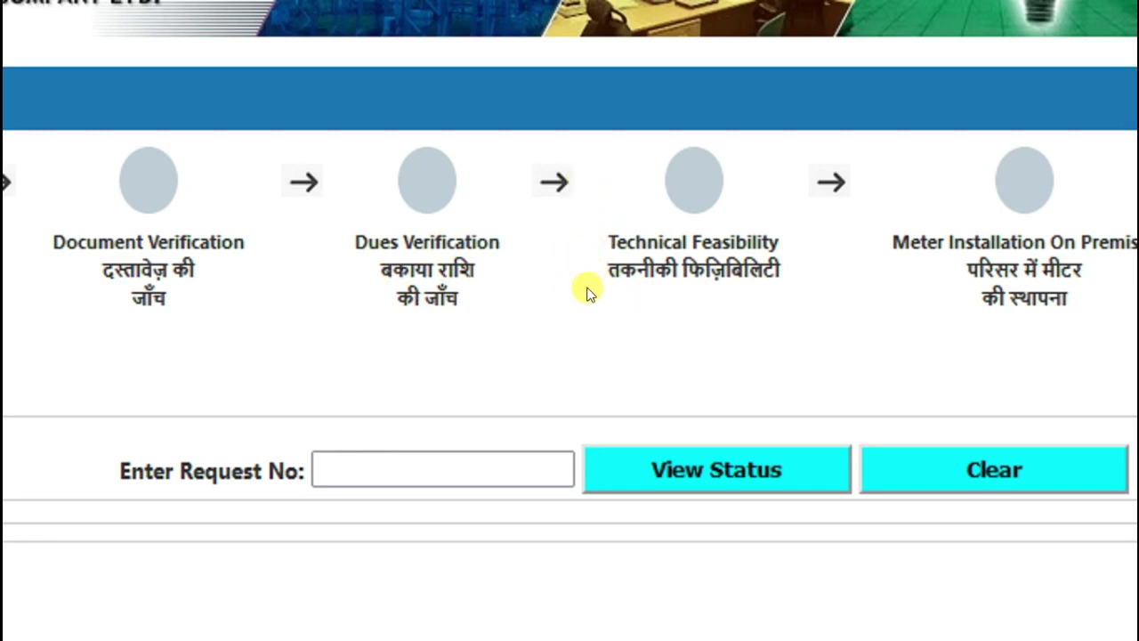
scroll(799, 161, up, 1)
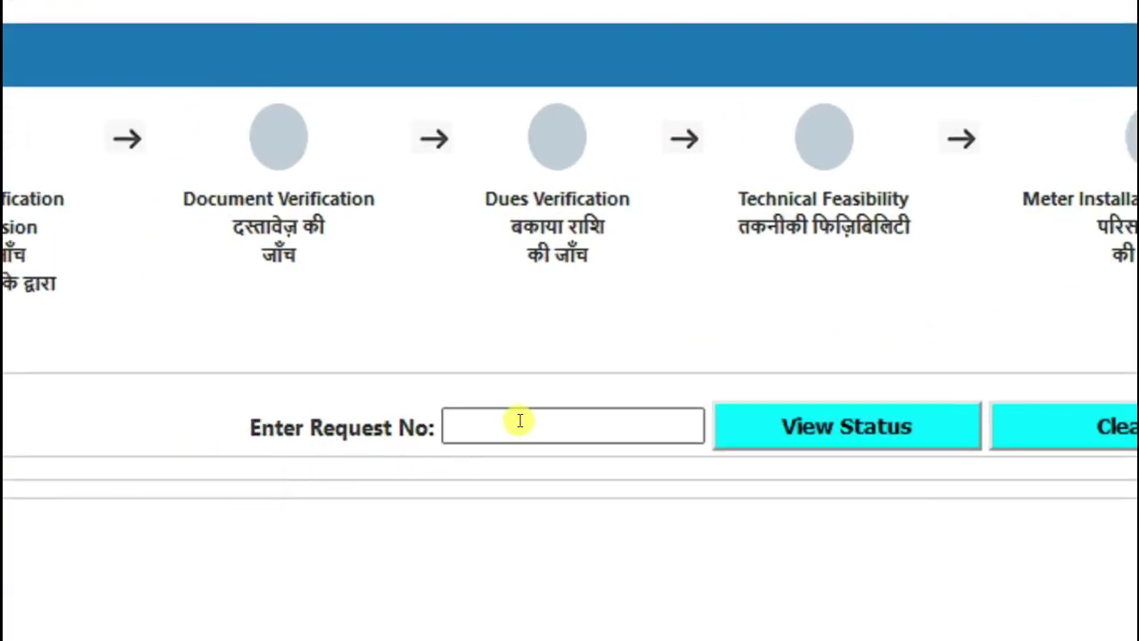
click(519, 421)
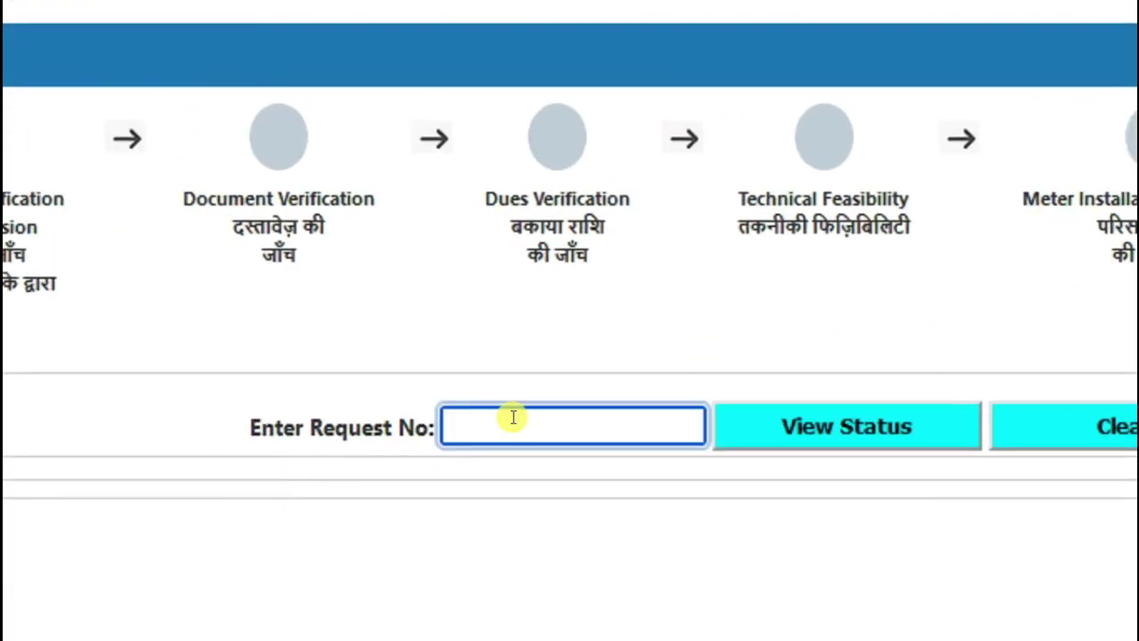